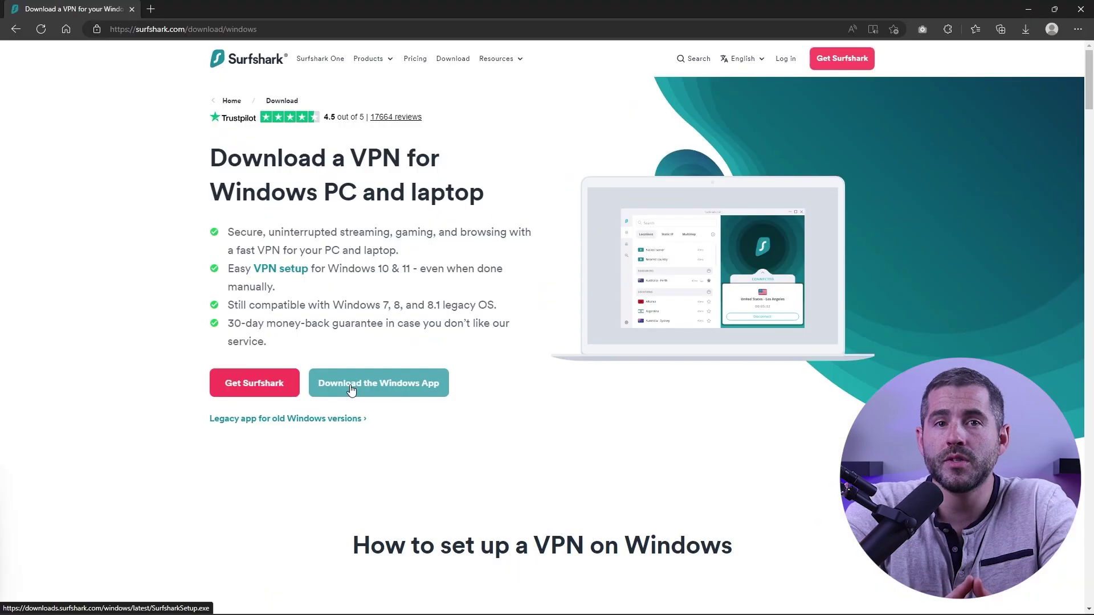
Download and install the Surfshark Windows app from Edge, then log in to the account
click(350, 387)
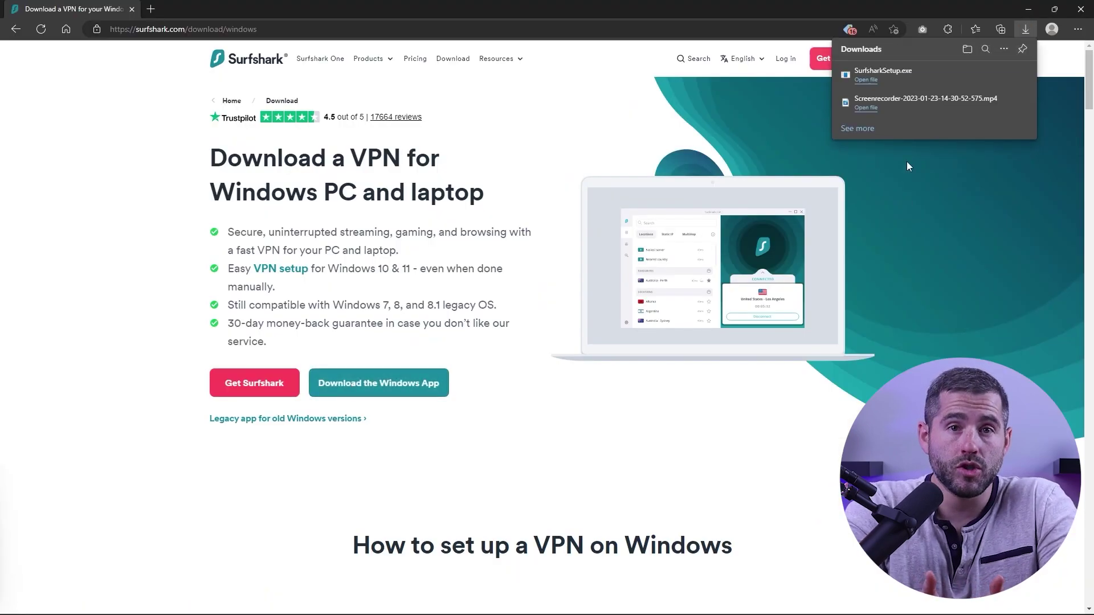
click(866, 79)
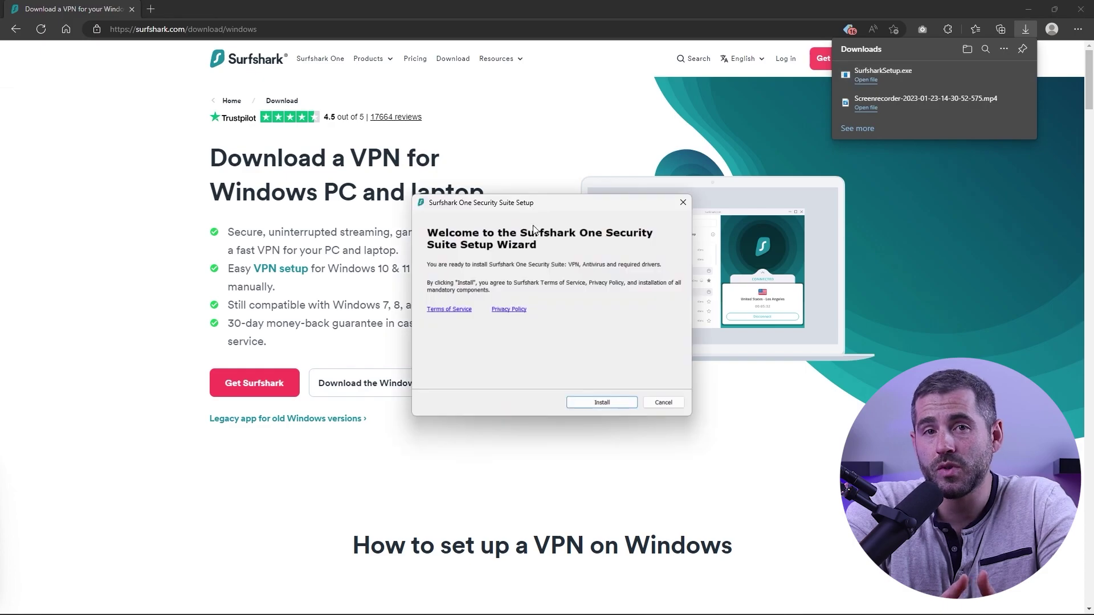
click(602, 404)
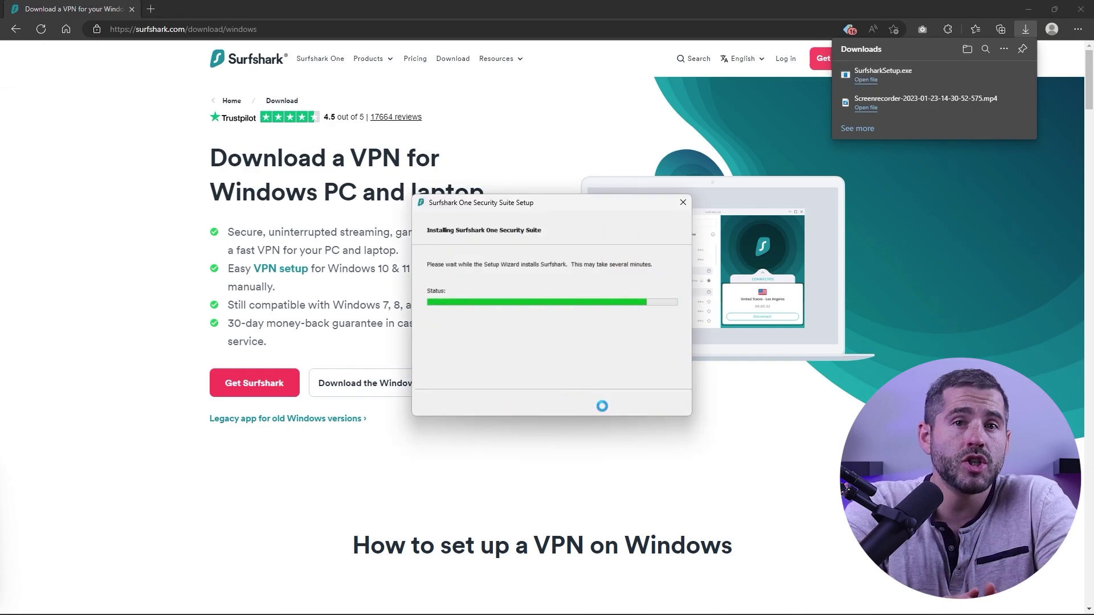
click(687, 316)
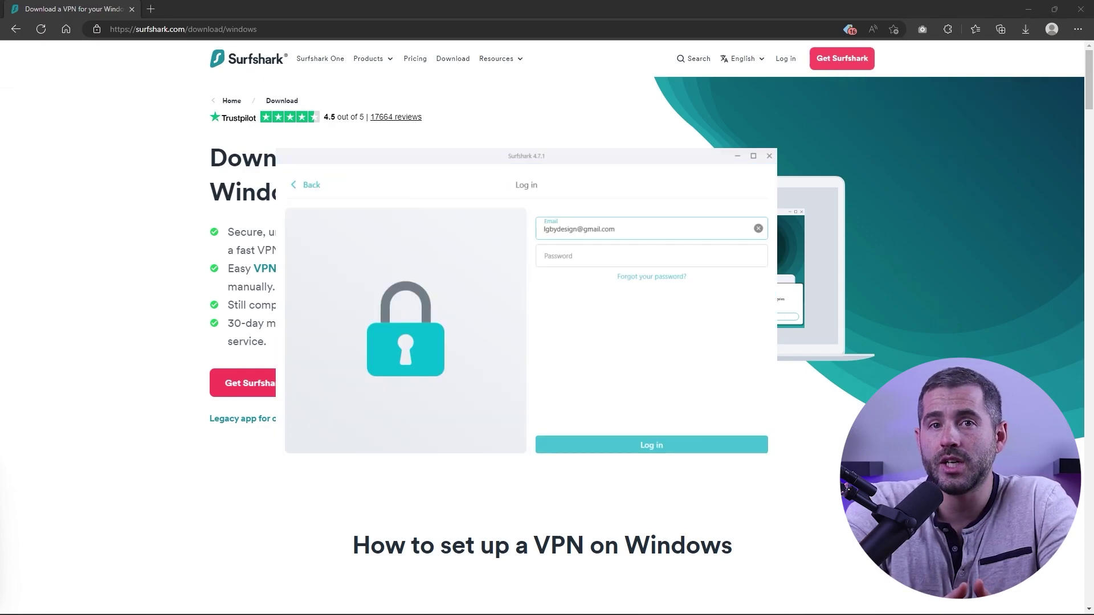
click(594, 450)
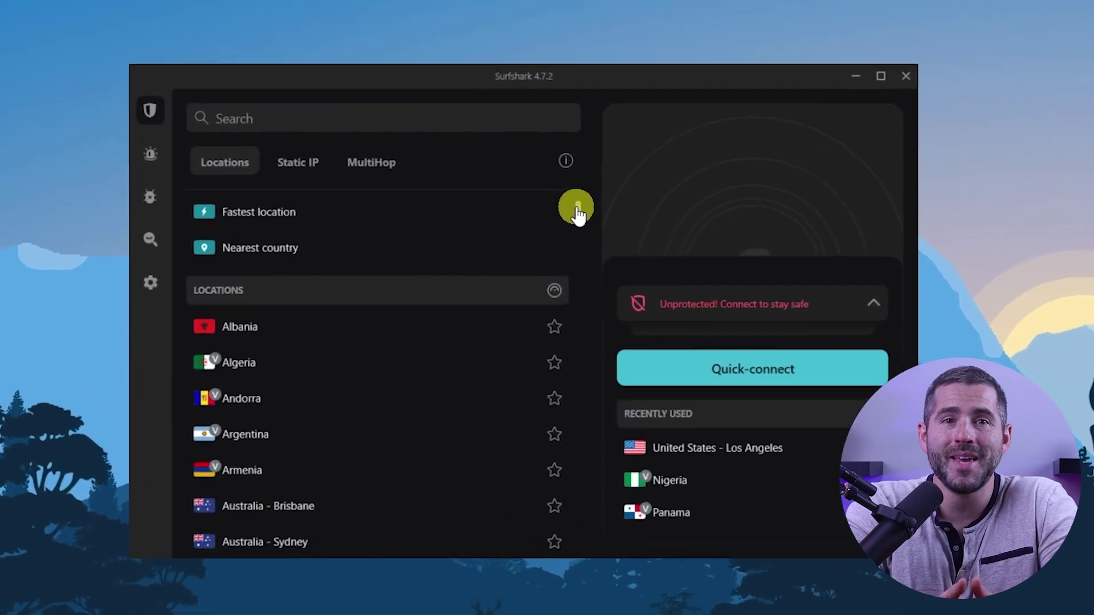
mouse_move(576, 210)
mouse_down()
mouse_move(579, 533)
mouse_move(566, 268)
mouse_move(598, 391)
mouse_up()
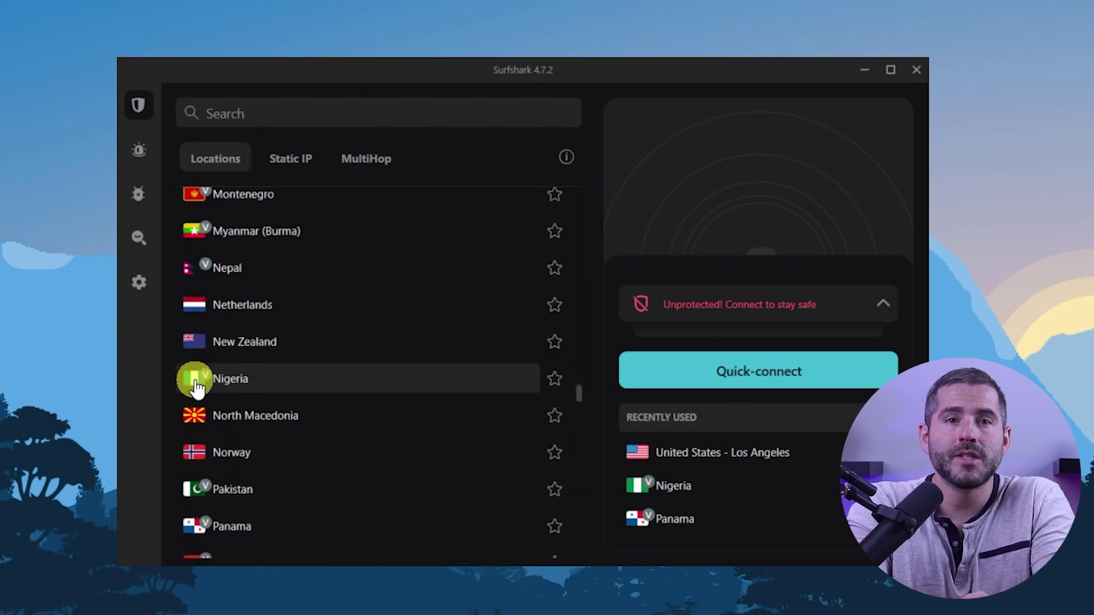
Connect to Nigeria, dismiss the Different VPN detected warning, and search locations for 'Nigeria'
click(219, 385)
click(523, 389)
click(292, 113)
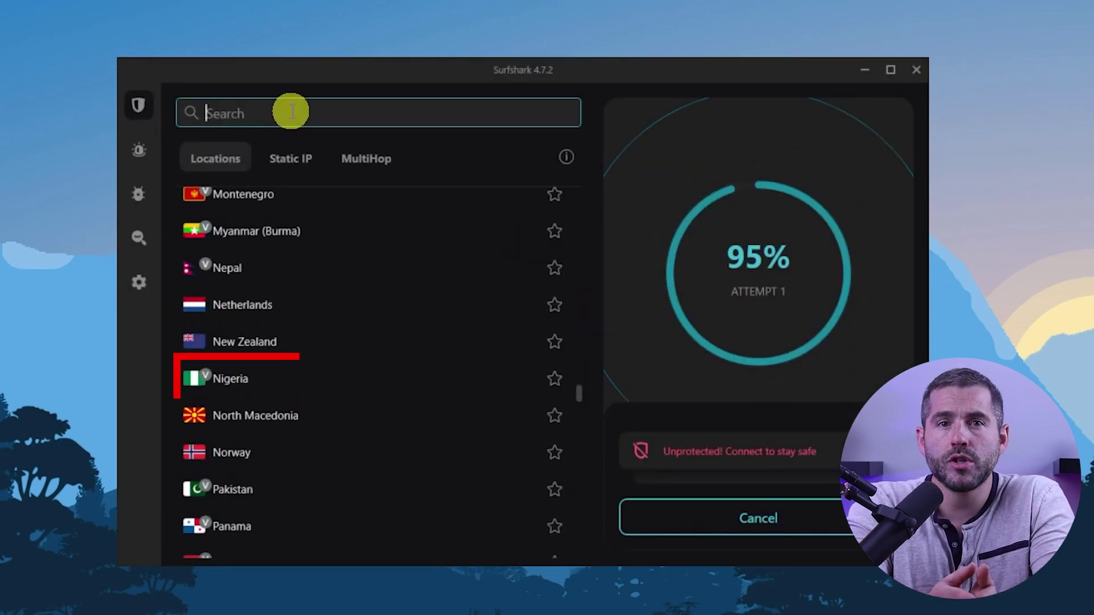
text(No)
key(BackSpace)
text(ig)
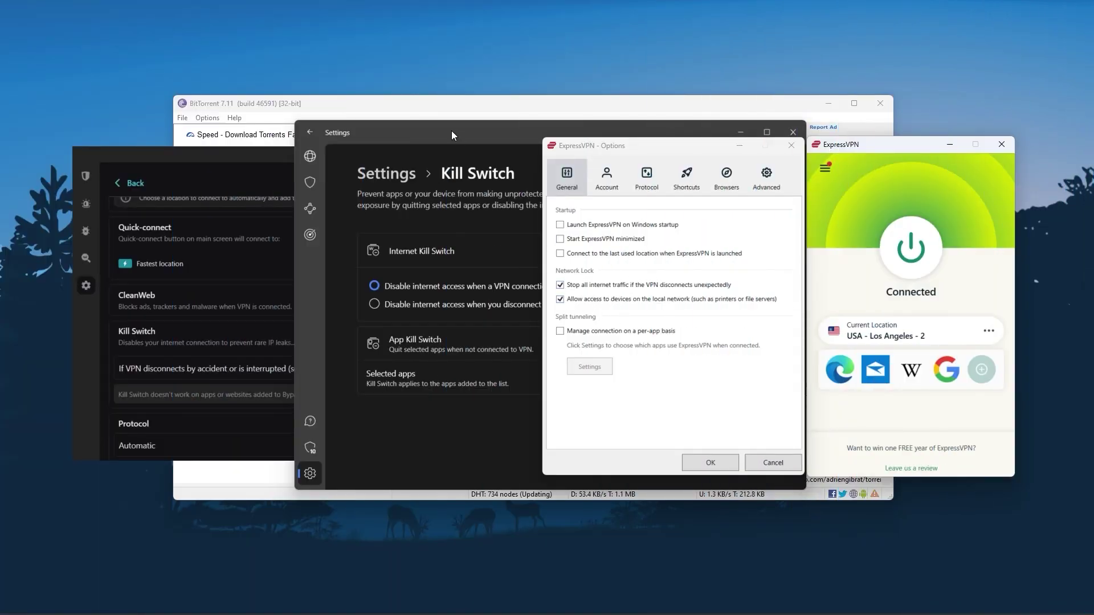
Bring NordVPN and Surfshark Kill Switch settings and BitTorrent forward, then view Hulu and Prime Video
click(453, 135)
click(200, 170)
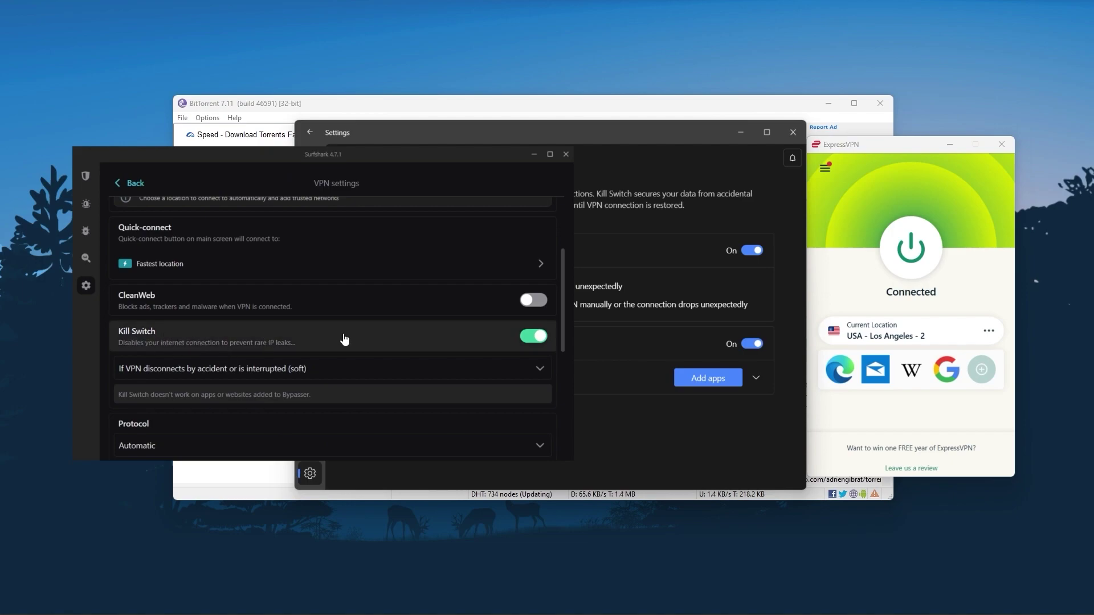
click(516, 107)
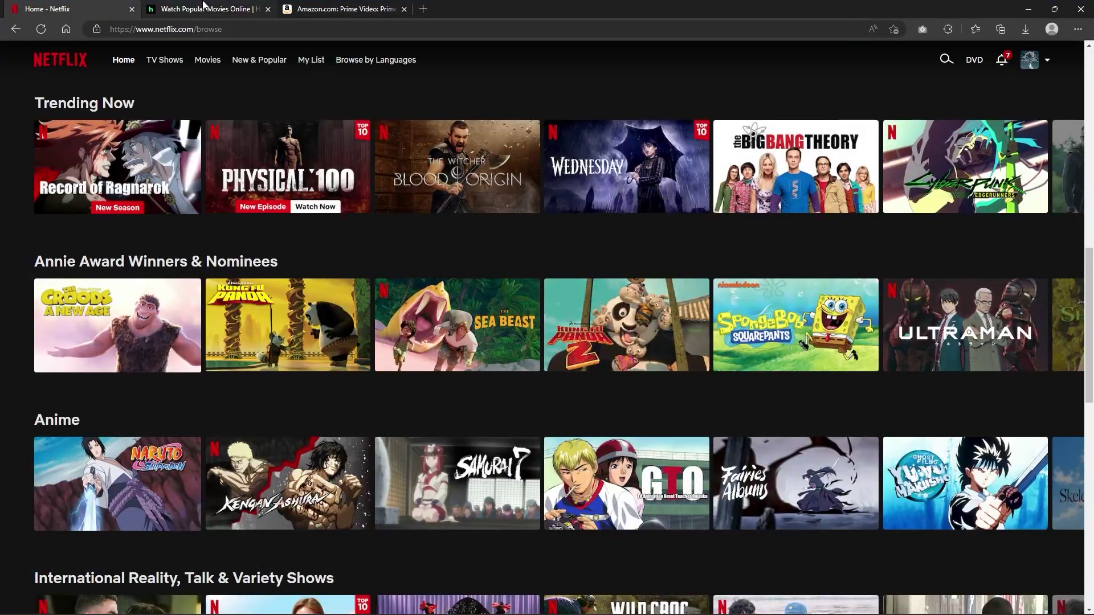
click(205, 7)
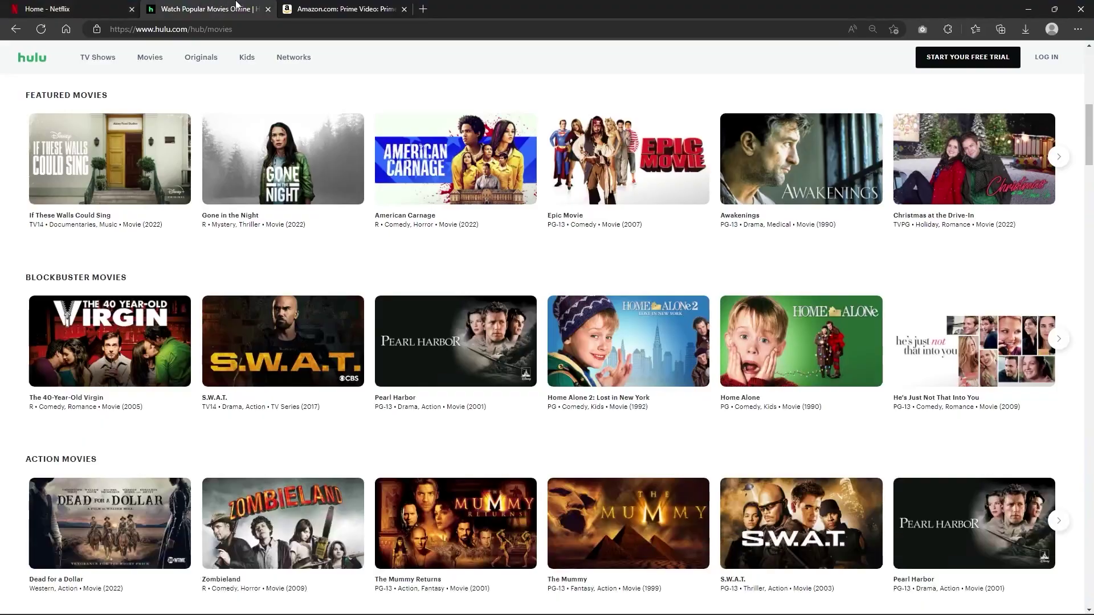
click(300, 6)
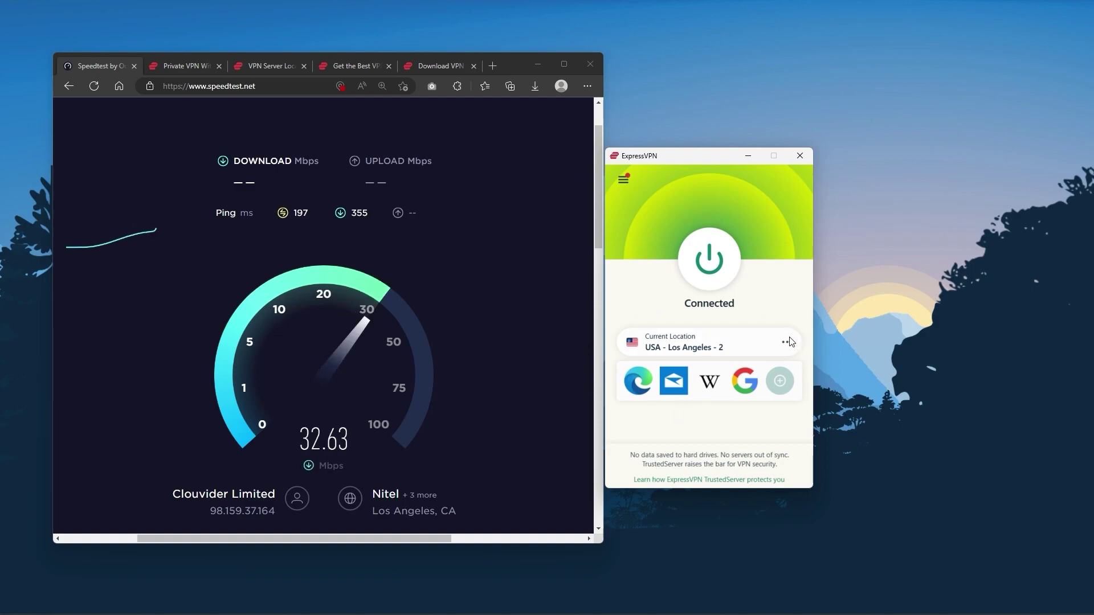
Open ExpressVPN's VPN Locations list and expand the Europe region
click(785, 345)
scroll(906, 299, down, 5)
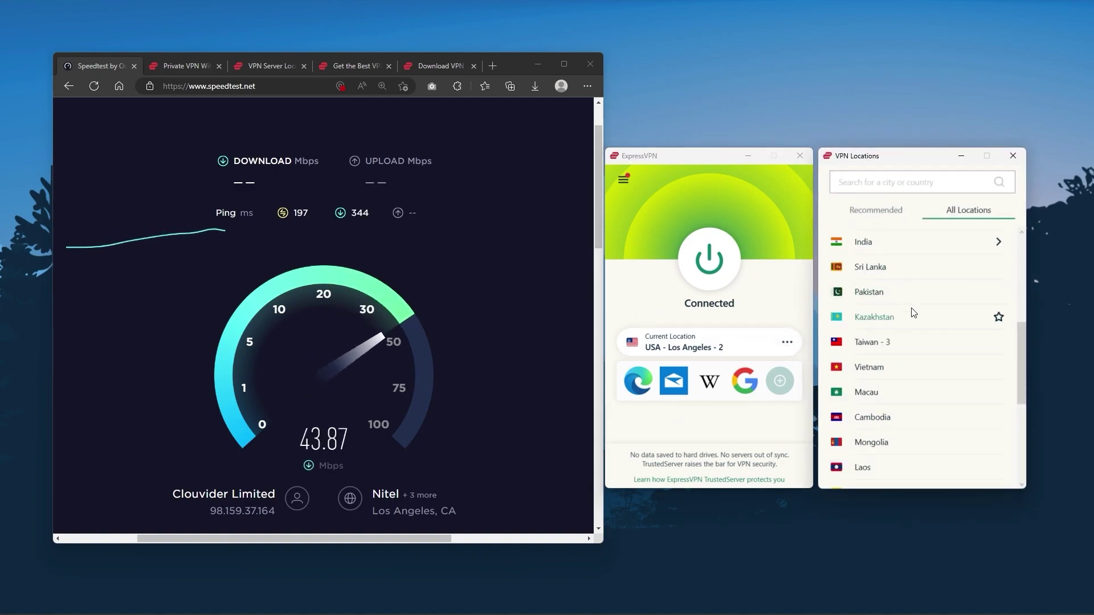
scroll(915, 342, down, 5)
click(923, 462)
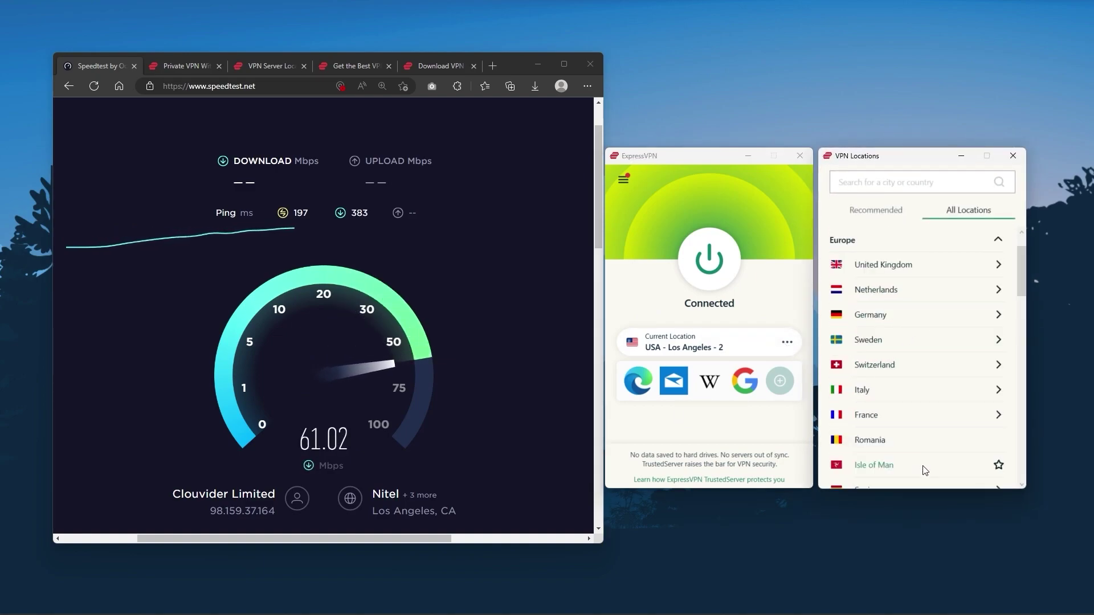
scroll(915, 445, down, 1)
scroll(915, 445, down, 5)
scroll(891, 432, up, 3)
scroll(891, 432, up, 3)
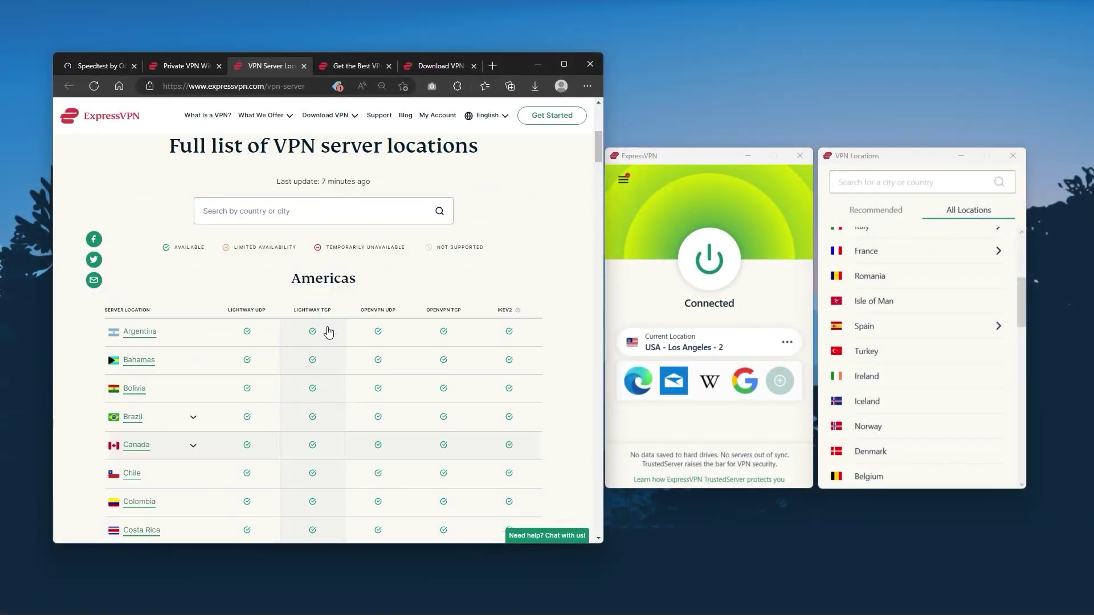
scroll(326, 311, down, 5)
scroll(295, 357, down, 10)
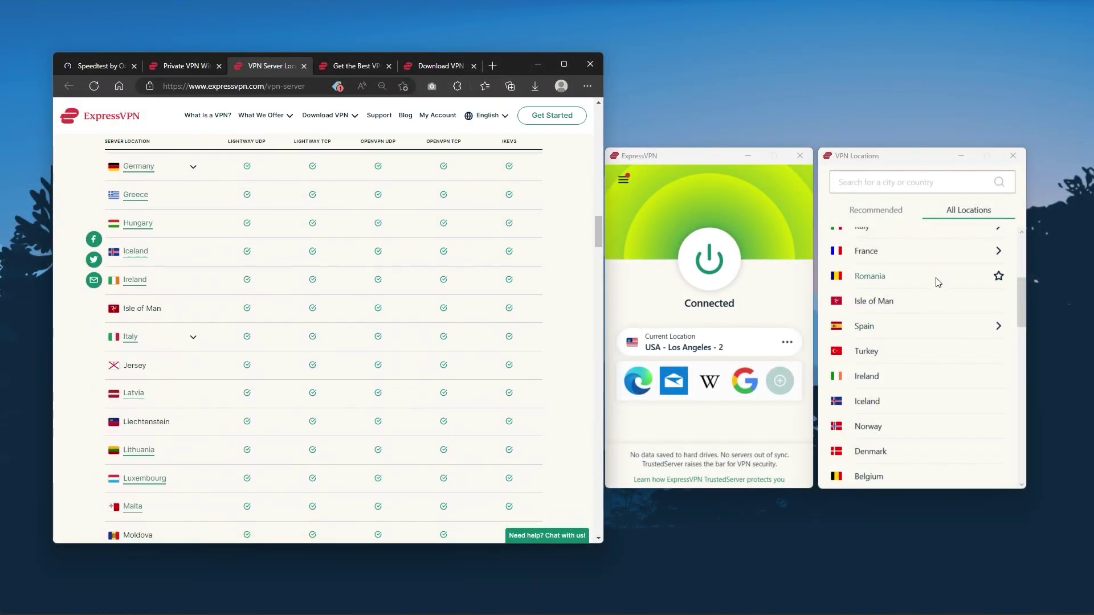
scroll(935, 283, down, 3)
scroll(886, 328, down, 3)
scroll(906, 359, down, 3)
scroll(870, 411, down, 1)
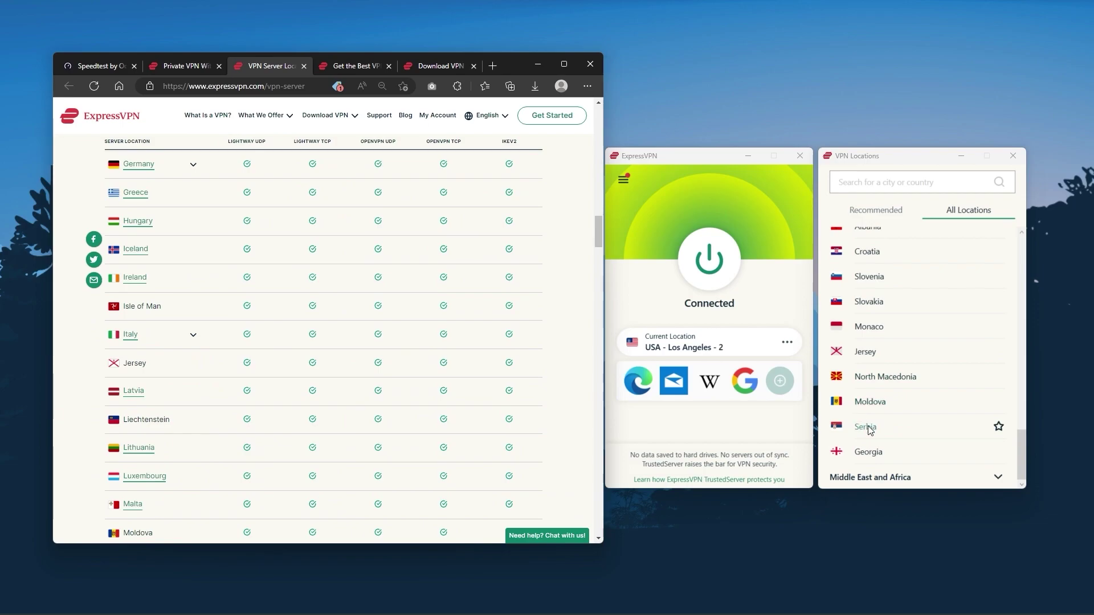
scroll(880, 385, up, 3)
scroll(897, 321, up, 3)
scroll(897, 300, up, 3)
scroll(885, 274, up, 1)
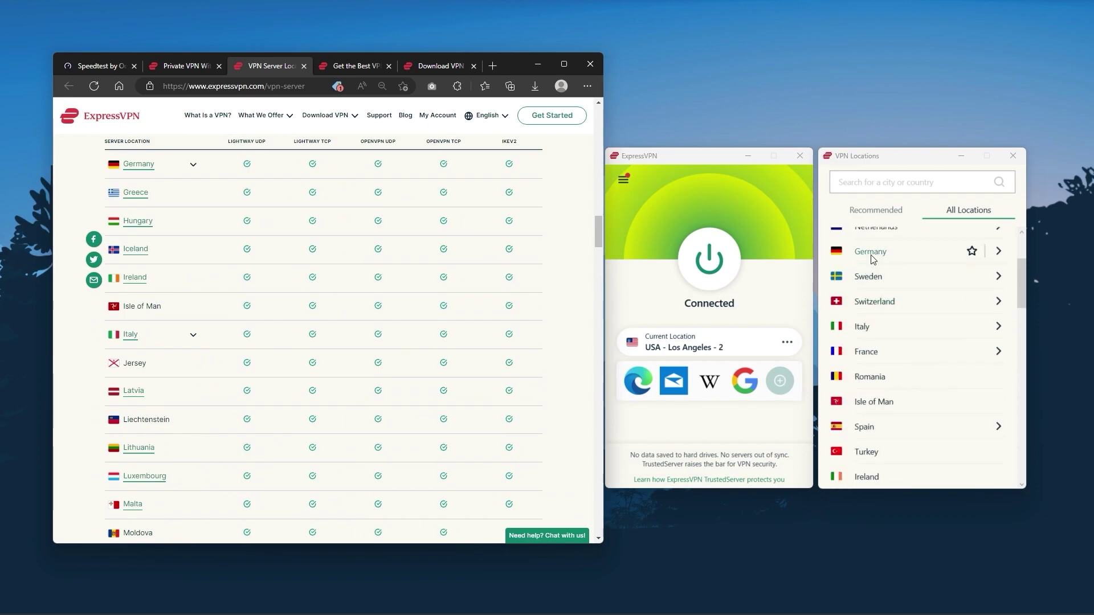
scroll(874, 259, up, 3)
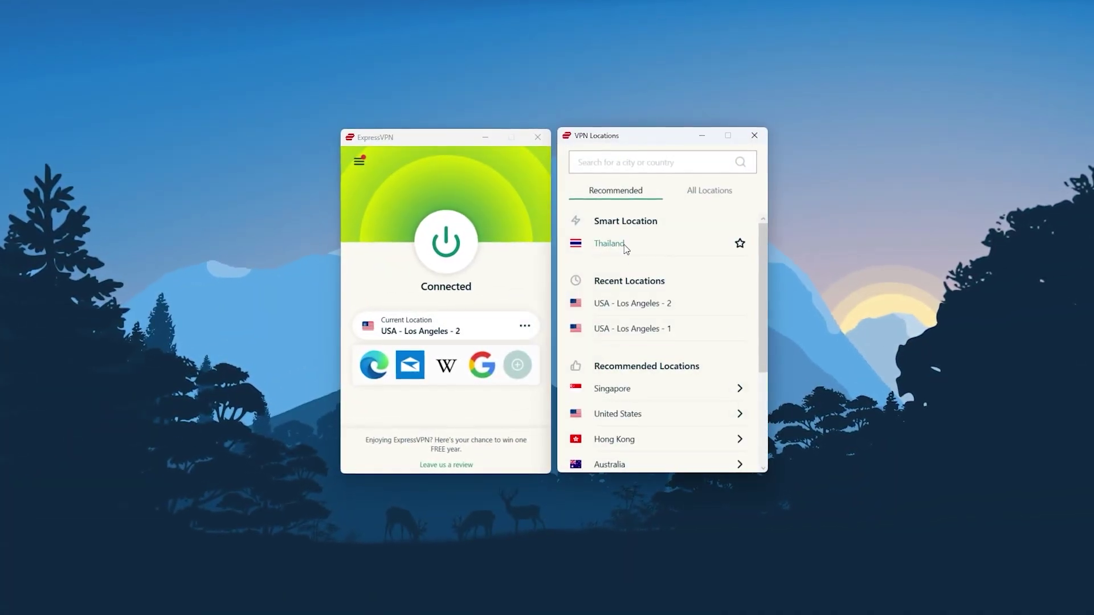
scroll(677, 265, down, 3)
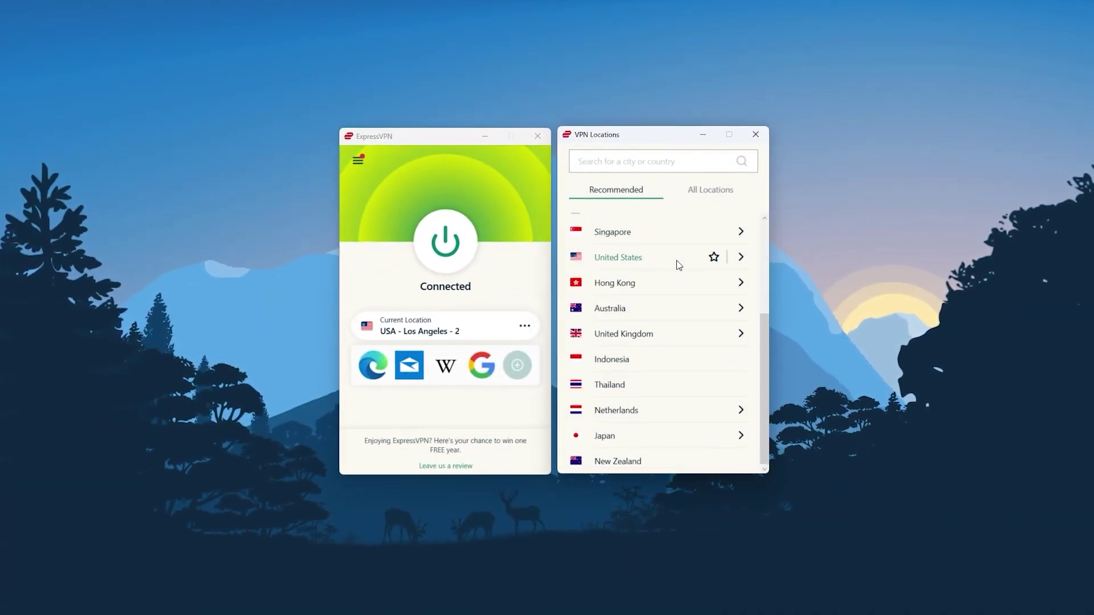
Show all ExpressVPN locations with the Americas region expanded, then close the locations window
click(710, 190)
click(661, 251)
scroll(656, 282, down, 3)
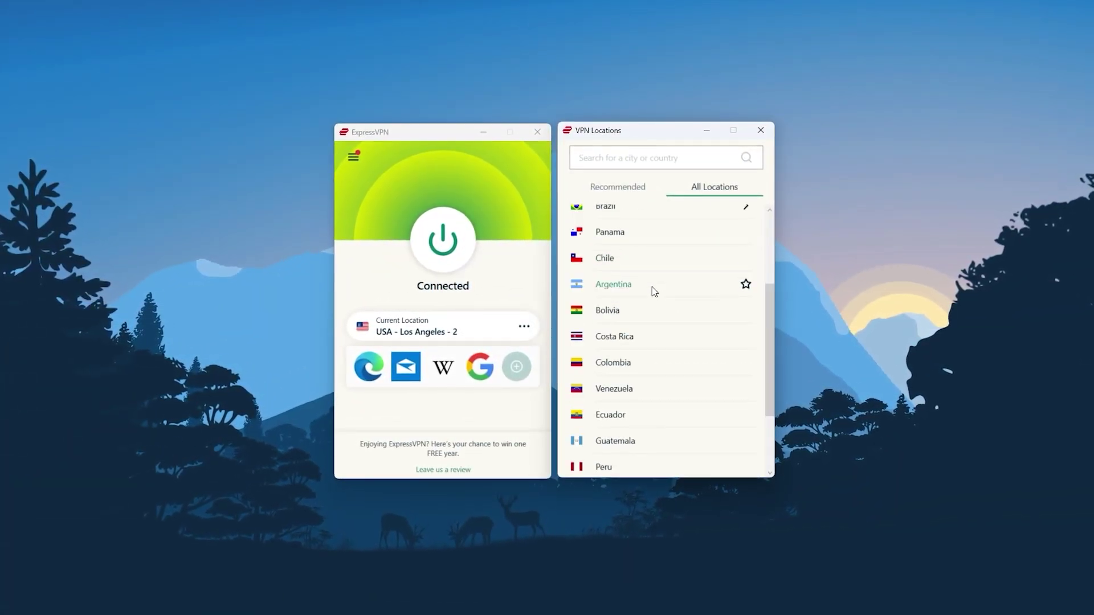
scroll(654, 296, down, 2)
scroll(654, 301, up, 4)
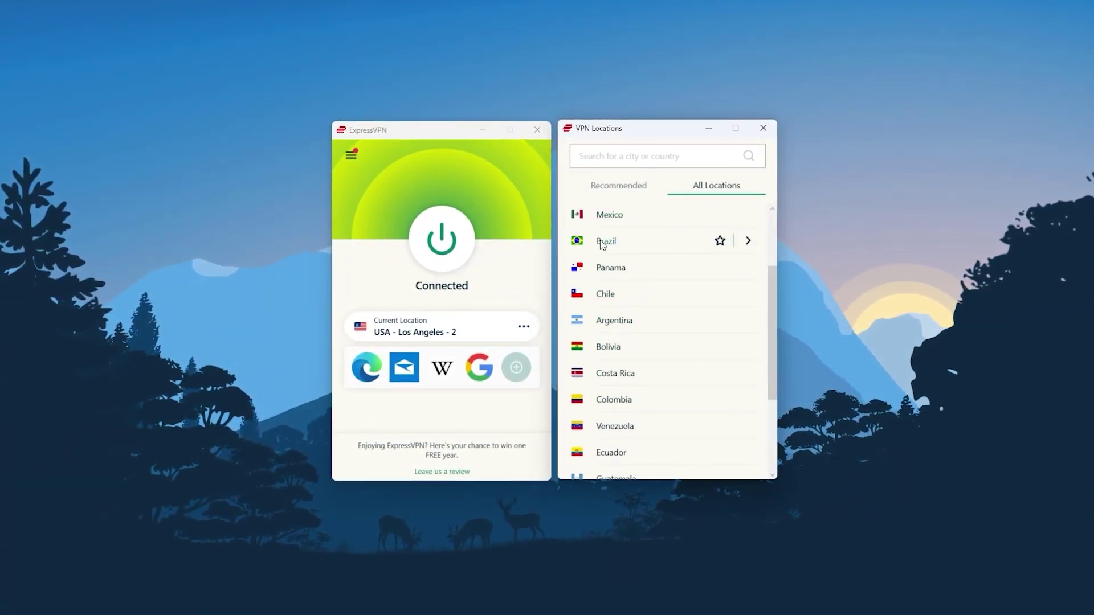
click(765, 126)
Open ExpressVPN Options from the main menu, try a setting while connected, and view Protocol
click(349, 152)
click(370, 191)
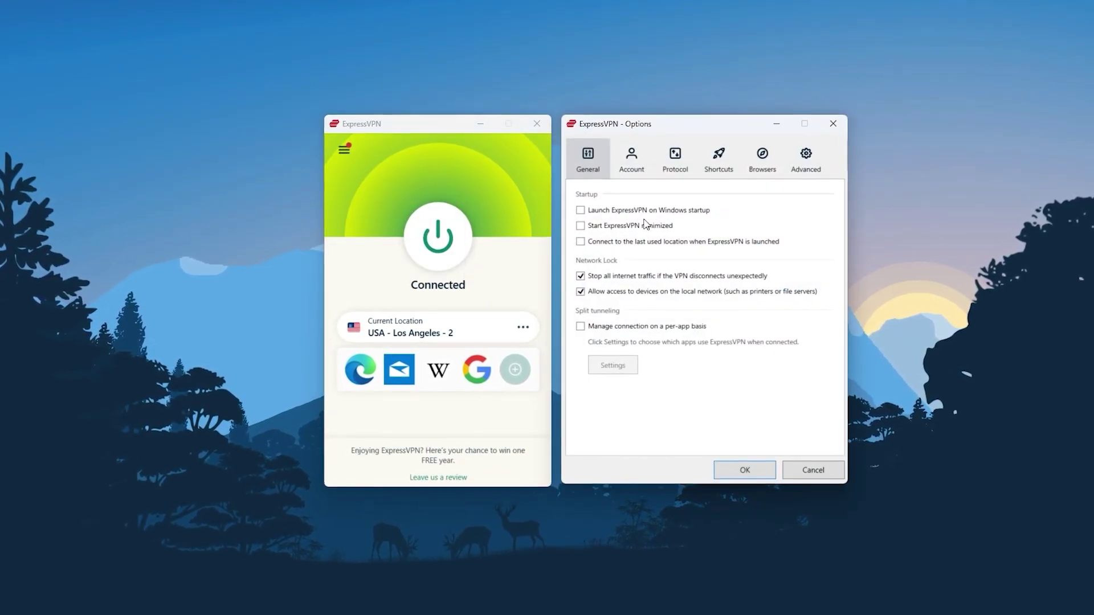
click(582, 327)
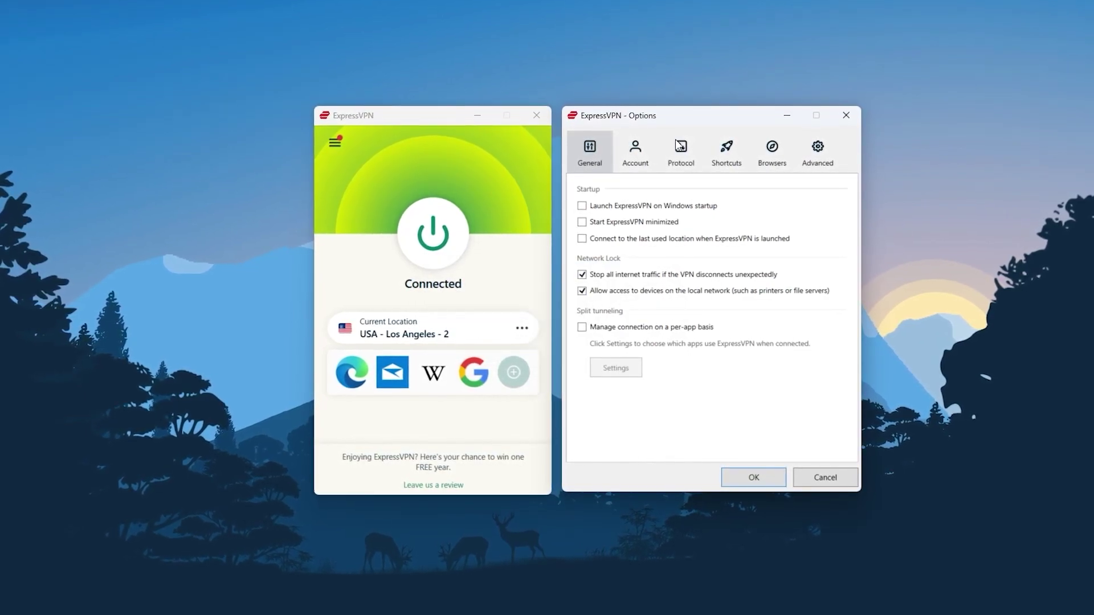
click(681, 152)
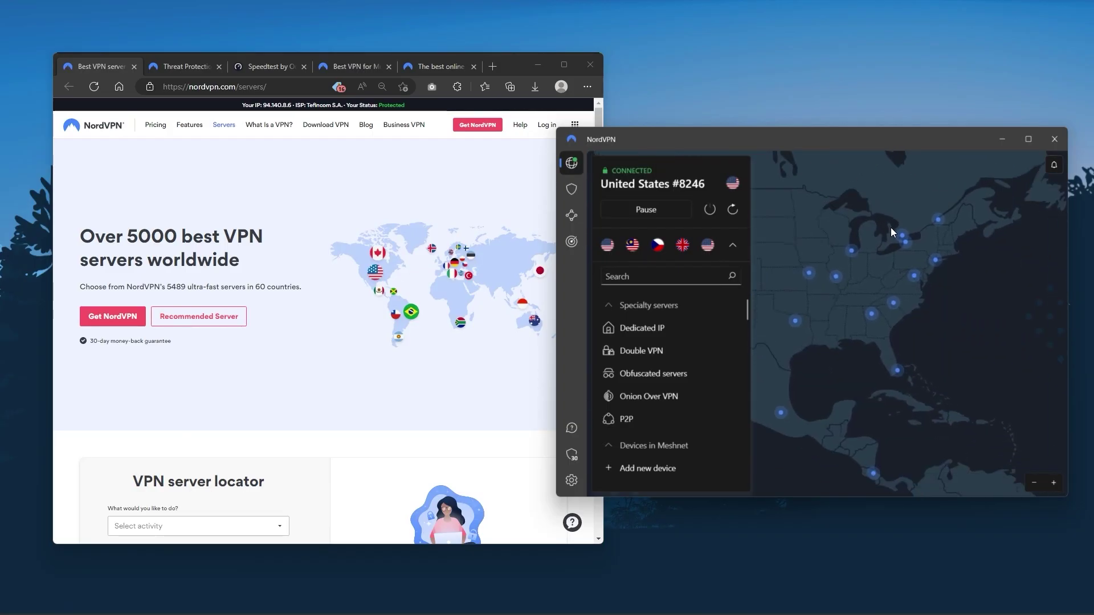
Zoom NordVPN's server map and show the United States servers in the country list
click(892, 228)
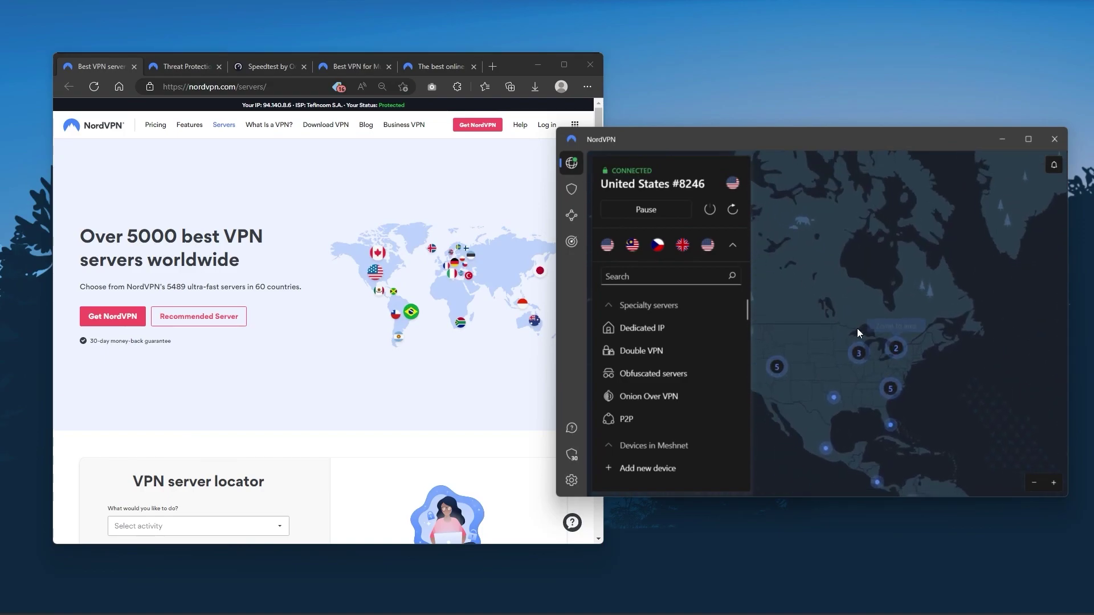
scroll(658, 330, down, 5)
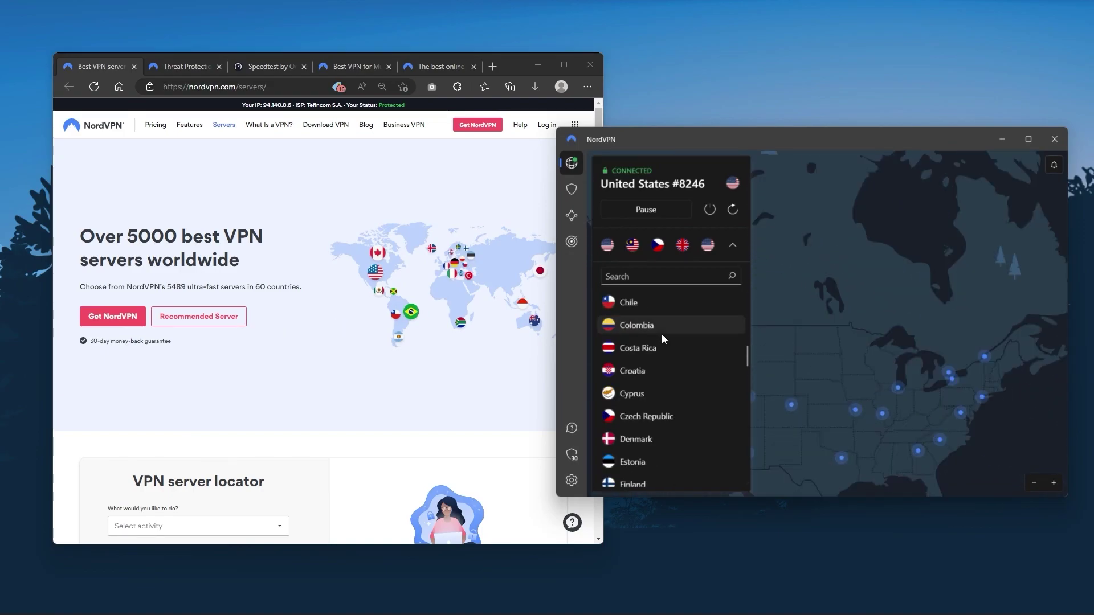
scroll(669, 371, down, 10)
scroll(669, 372, down, 5)
click(643, 439)
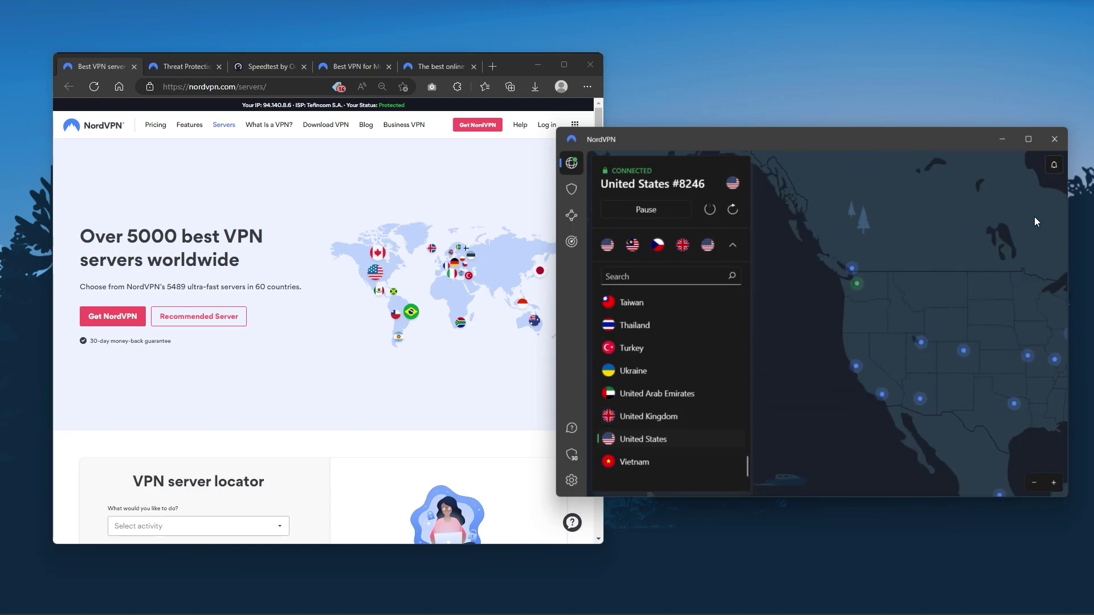
scroll(706, 356, up, 10)
scroll(655, 413, up, 5)
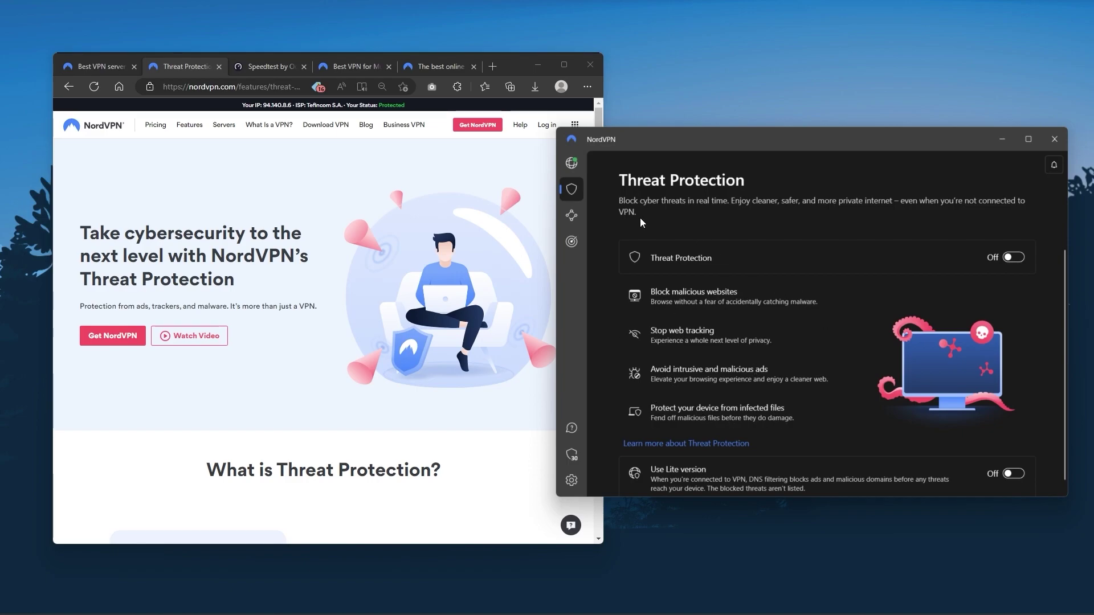
click(573, 163)
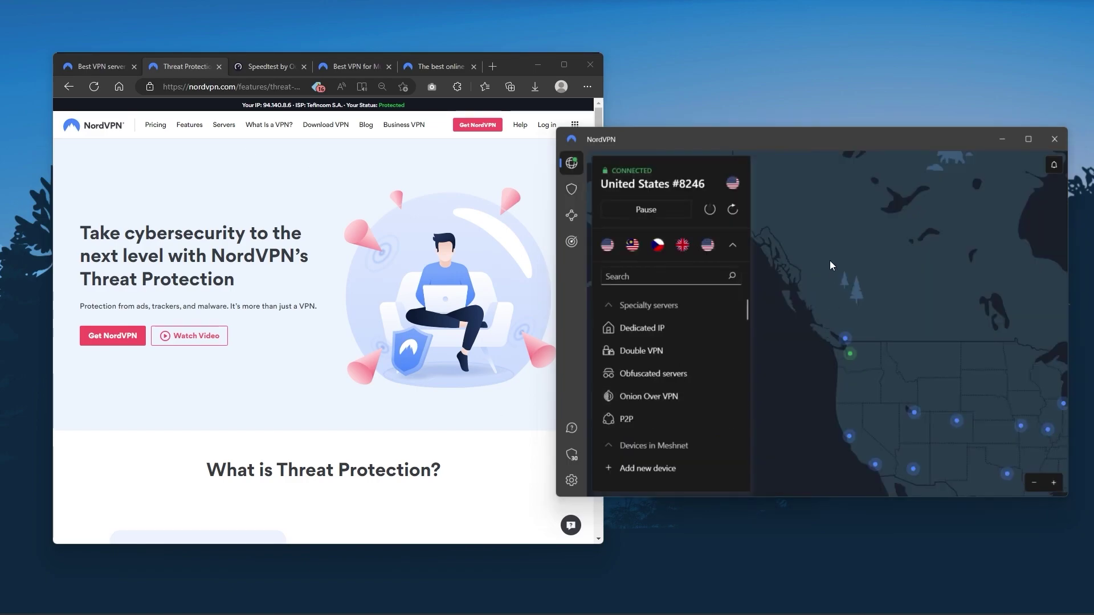
Review NordVPN's Threat Protection, Meshnet and Dark Web Monitor pages twice, ending in Settings
click(572, 189)
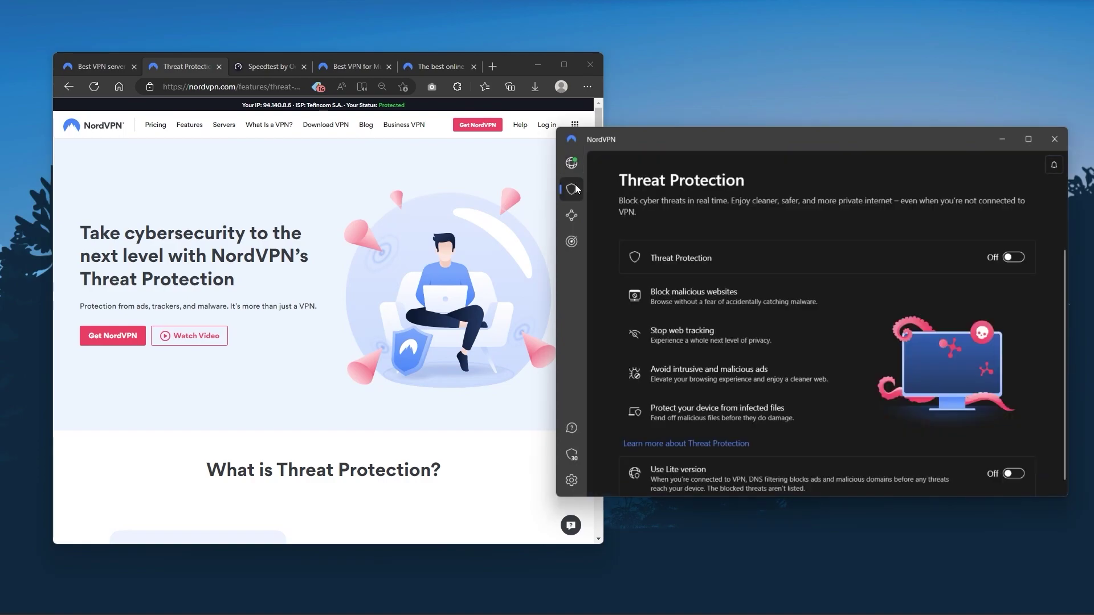
click(572, 218)
click(574, 243)
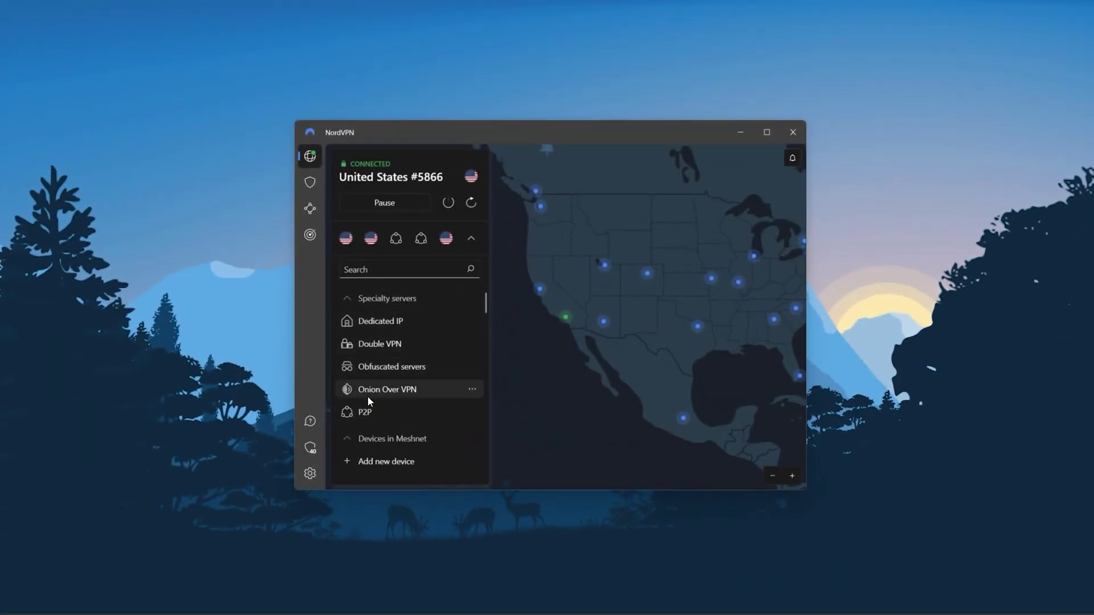
click(310, 180)
click(311, 209)
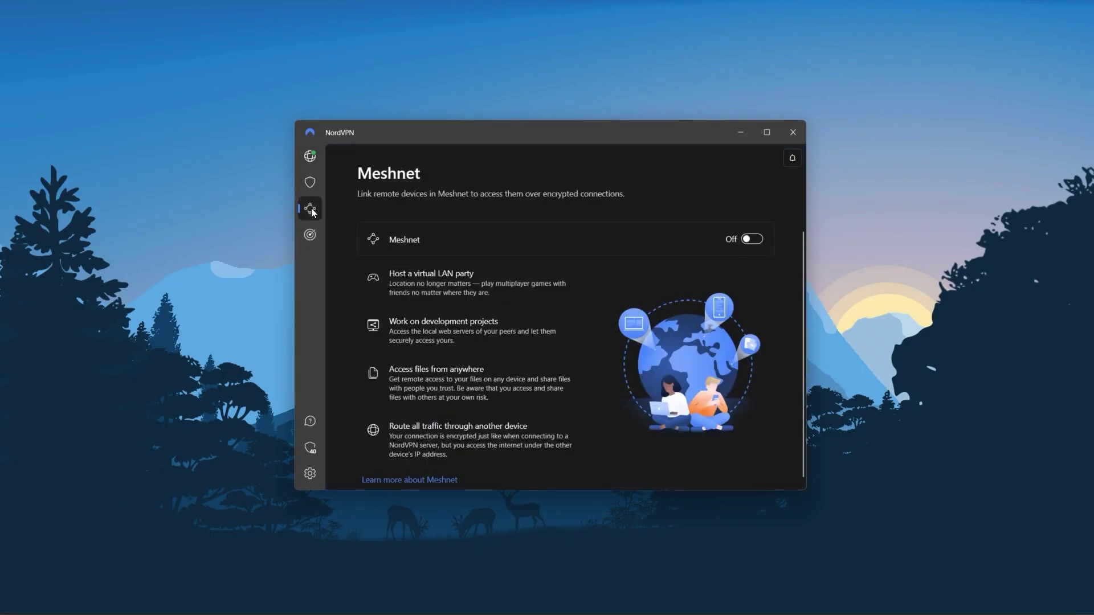
click(310, 238)
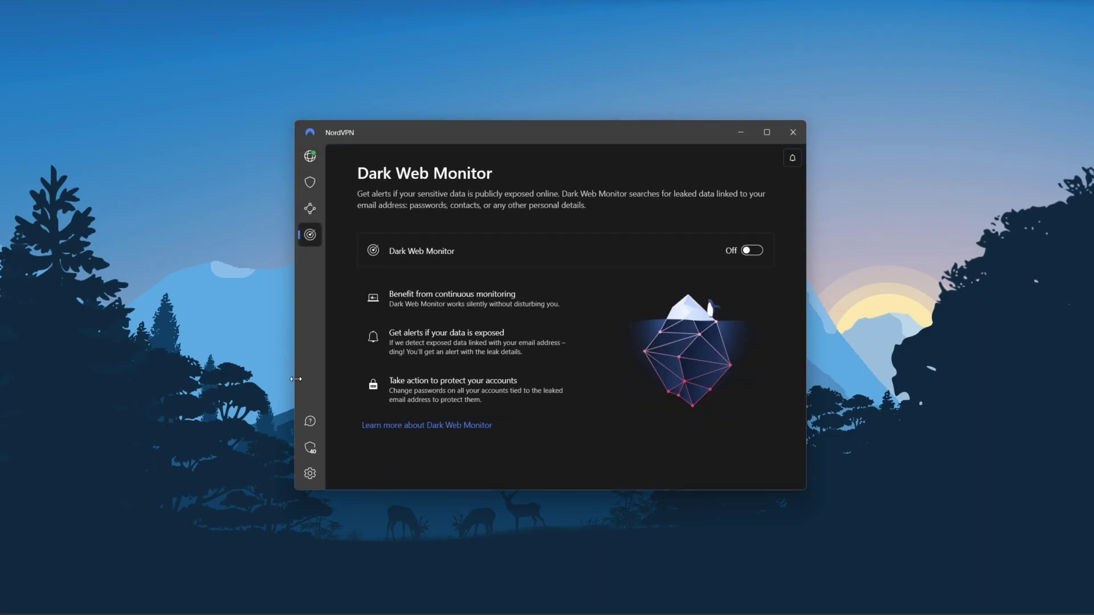
click(310, 475)
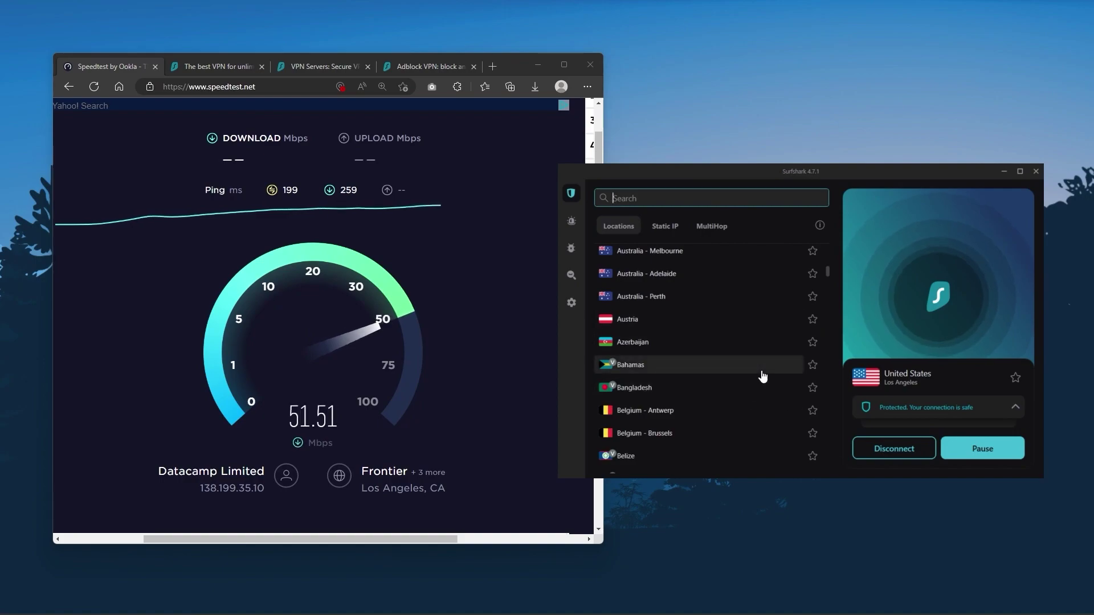
scroll(764, 377, up, 3)
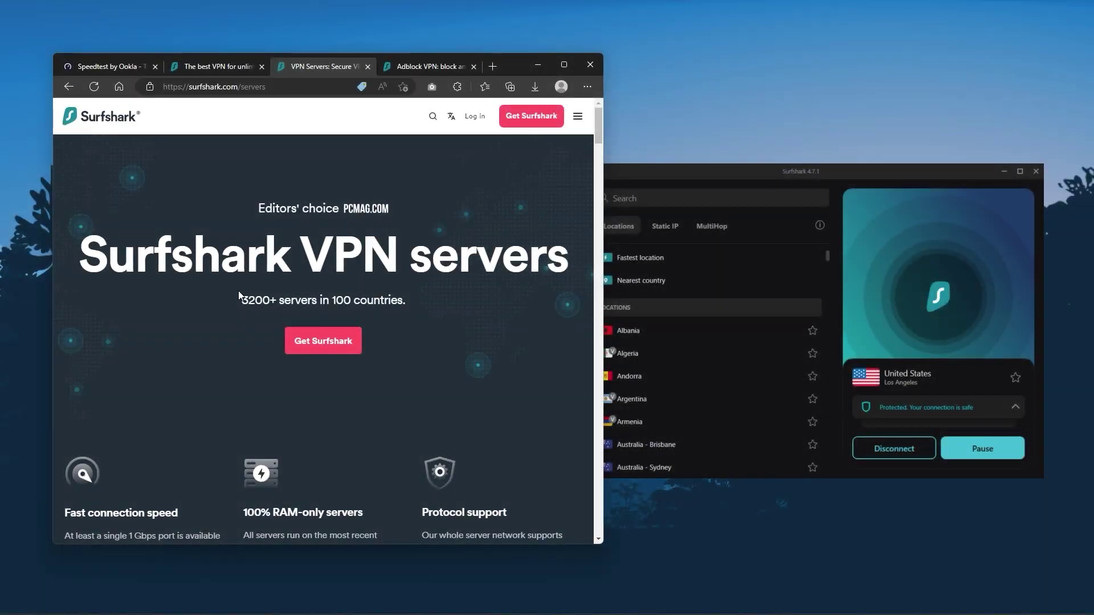
scroll(443, 359, down, 10)
scroll(442, 359, down, 5)
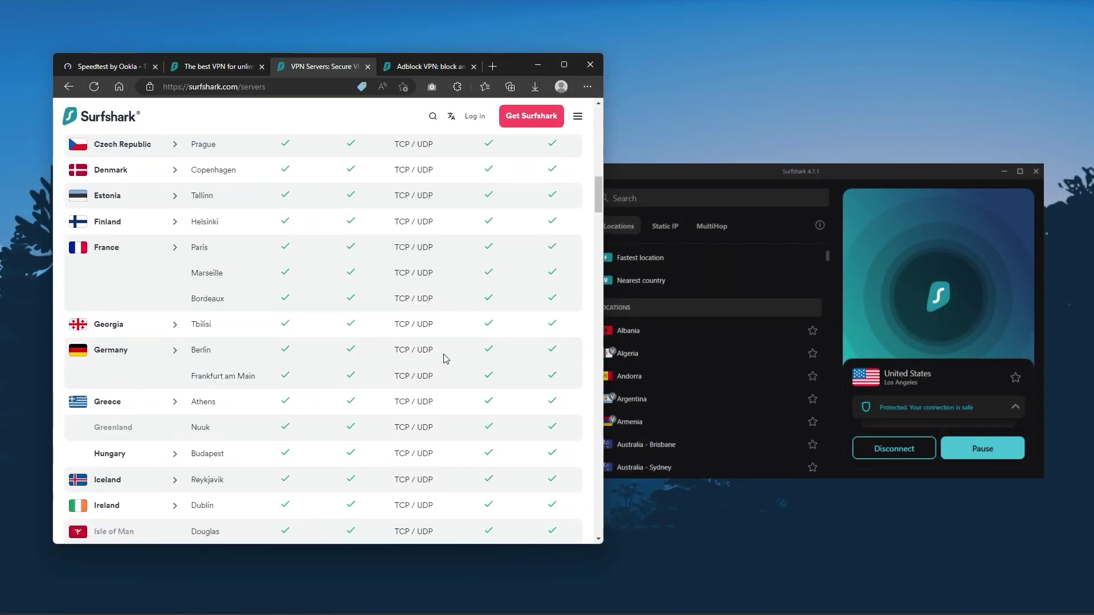
scroll(453, 369, down, 5)
scroll(464, 374, down, 3)
Compare the Surfshark app's locations with the website server table, then show the CleanWeb ad blocker page
click(769, 193)
scroll(715, 315, down, 3)
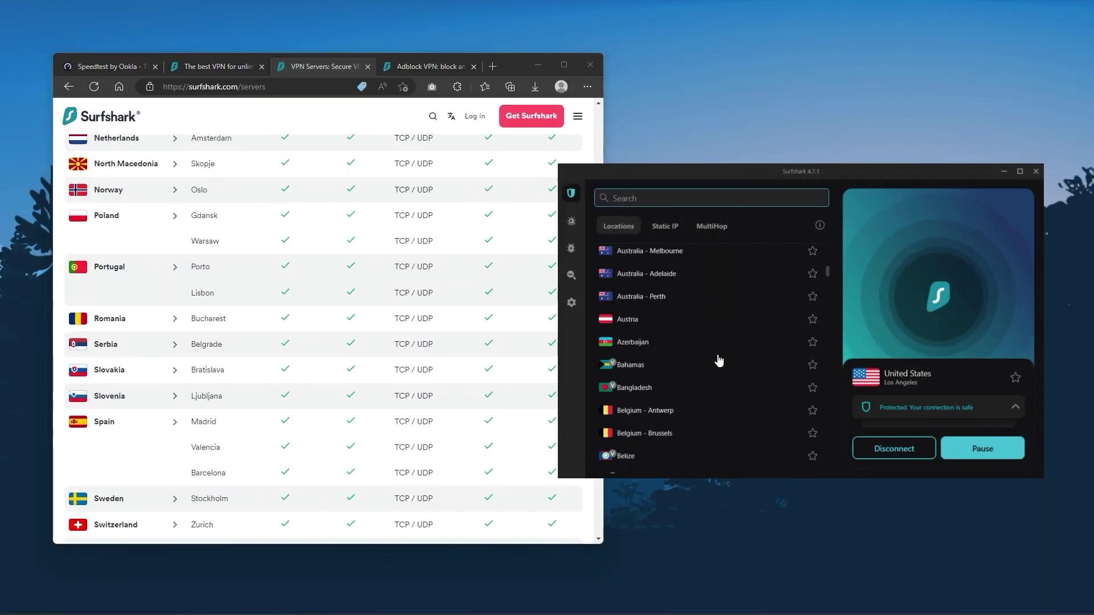
scroll(718, 360, down, 5)
scroll(721, 374, down, 4)
scroll(703, 392, down, 5)
click(415, 53)
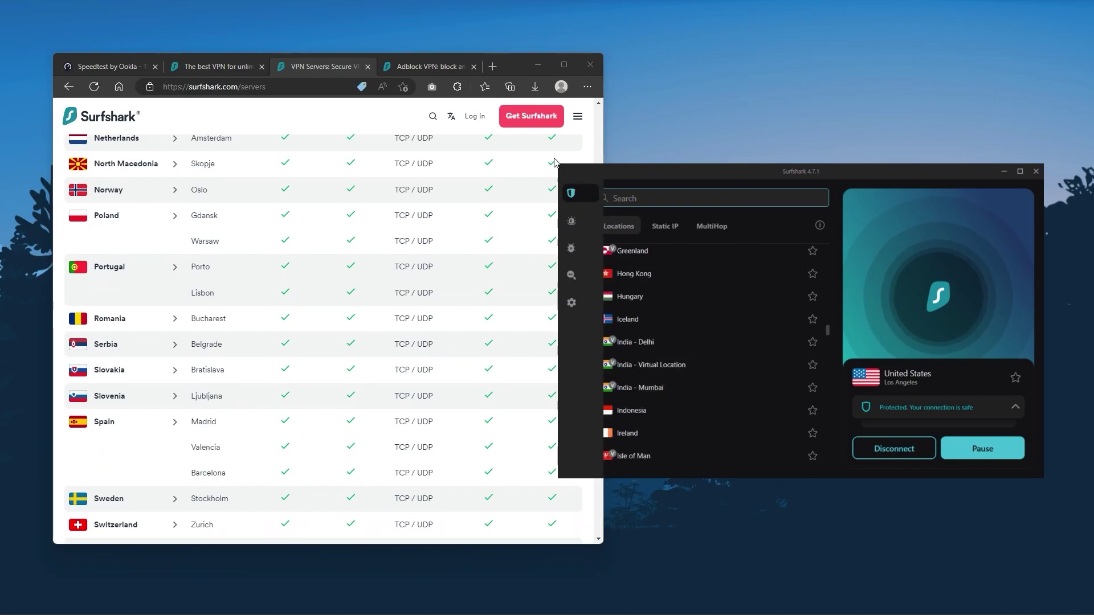
click(423, 66)
Turn on and confirm CleanWeb in Surfshark's VPN settings
click(733, 174)
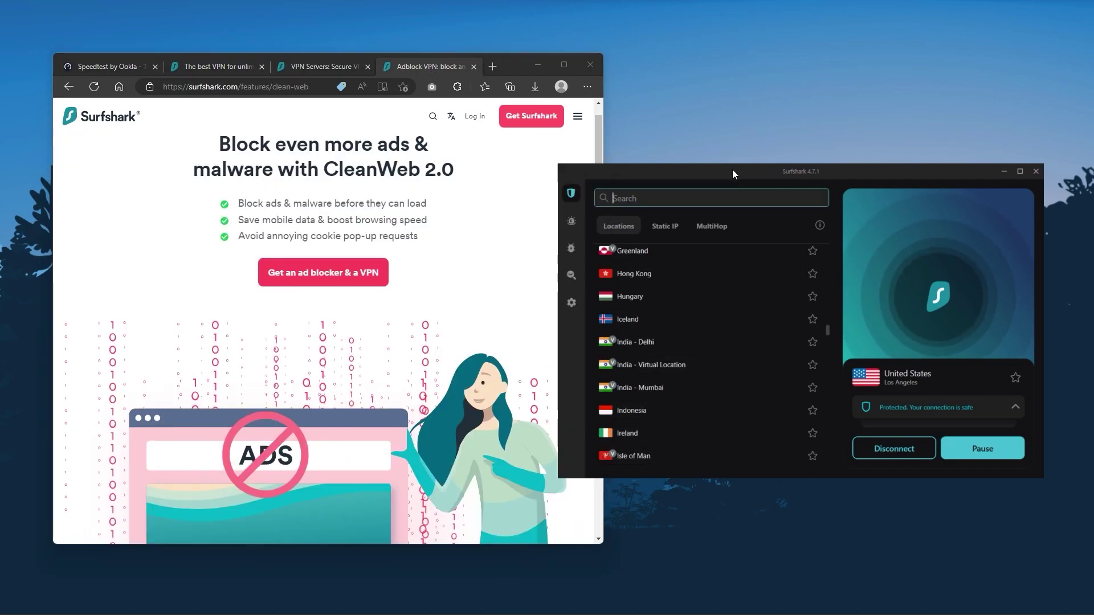
click(572, 303)
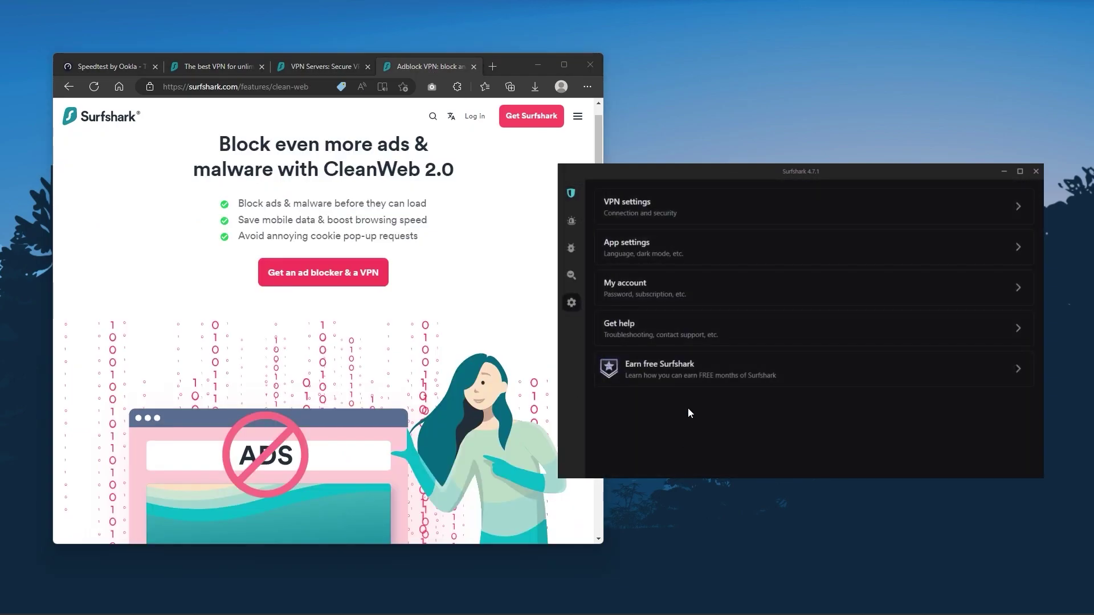
click(724, 215)
scroll(748, 398, down, 1)
click(1002, 372)
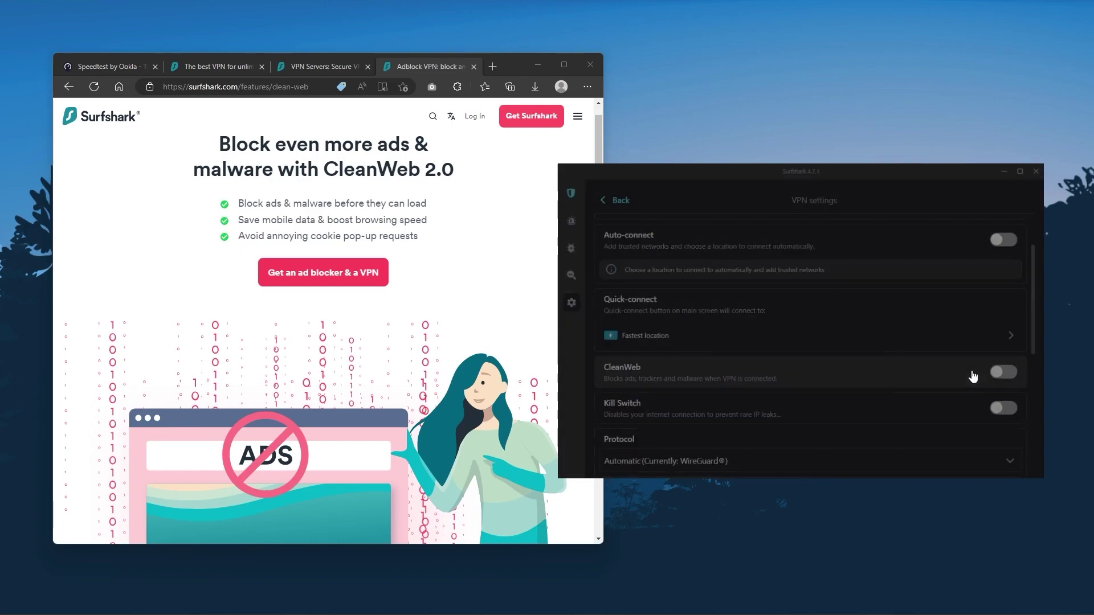
click(821, 370)
scroll(818, 416, down, 3)
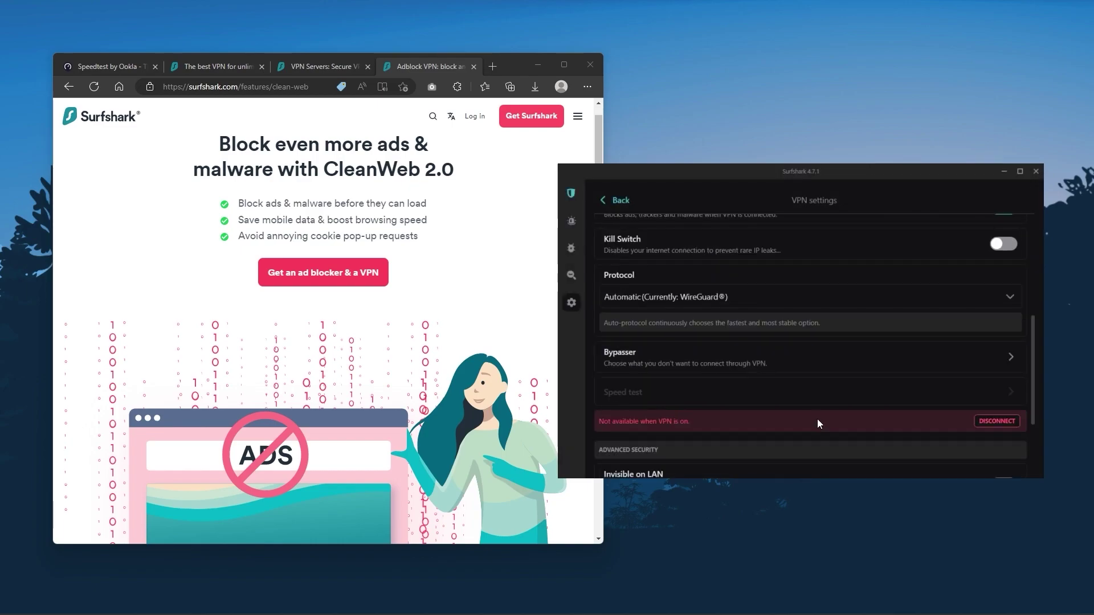
scroll(818, 416, down, 2)
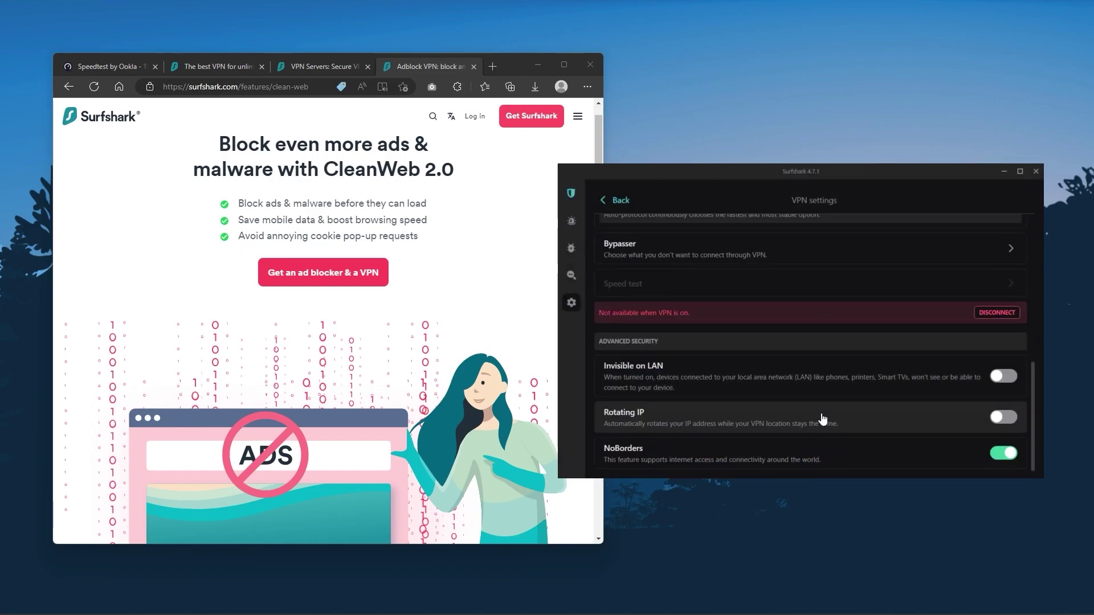
Enable Rotating IP, dismiss its notice, and leave the VPN settings
click(906, 422)
click(804, 387)
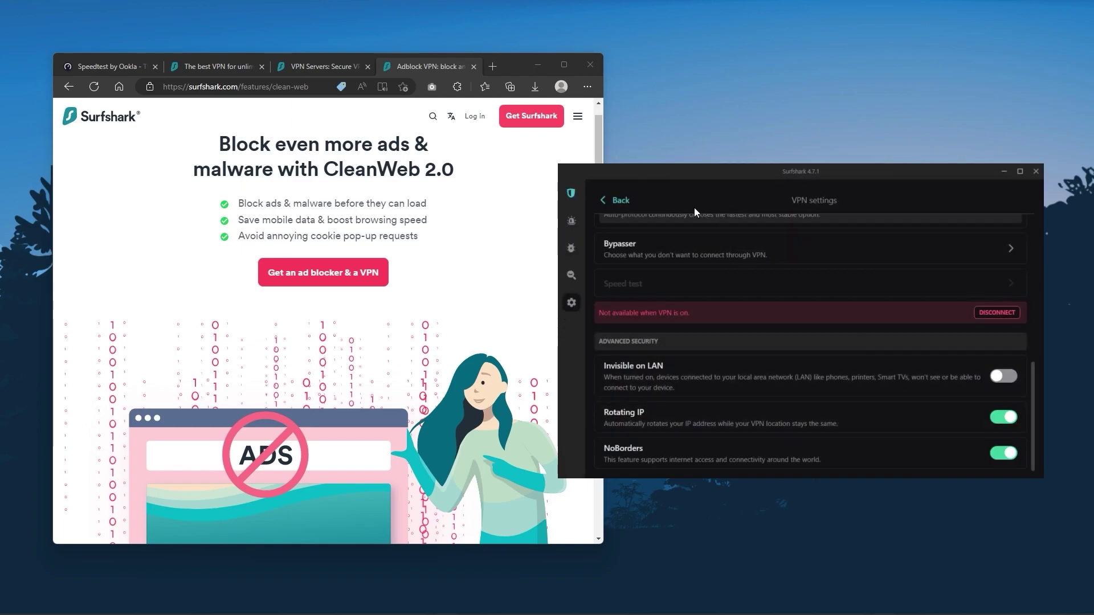
click(615, 200)
Browse Surfshark's country locations, view the 'best VPN for multiple devices' page, and refocus Surfshark
click(572, 193)
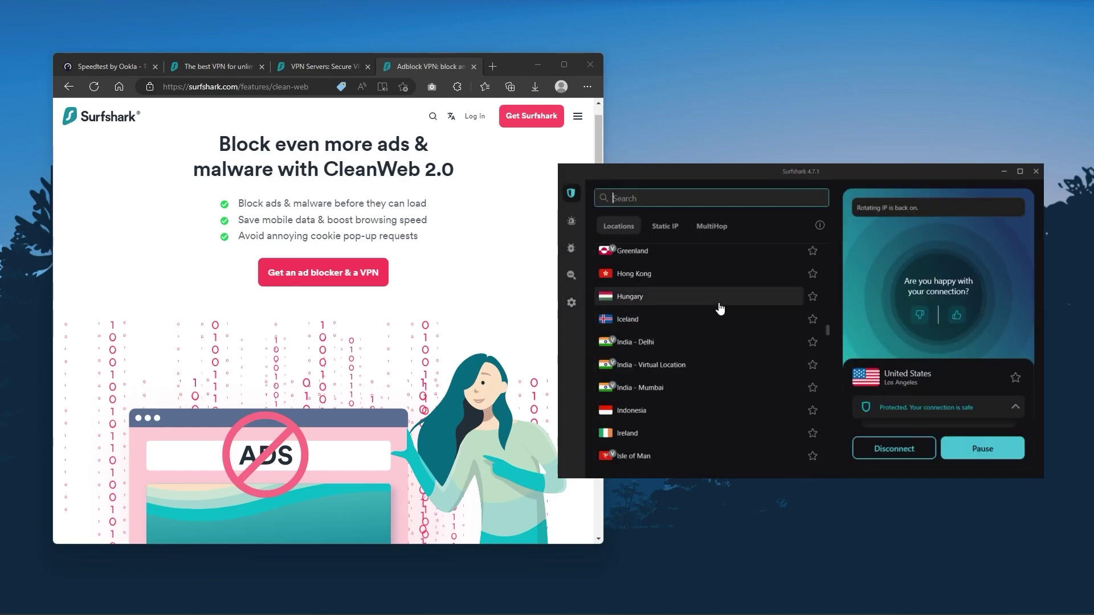
scroll(714, 342, down, 3)
scroll(713, 341, down, 5)
scroll(709, 363, down, 5)
scroll(709, 376, down, 5)
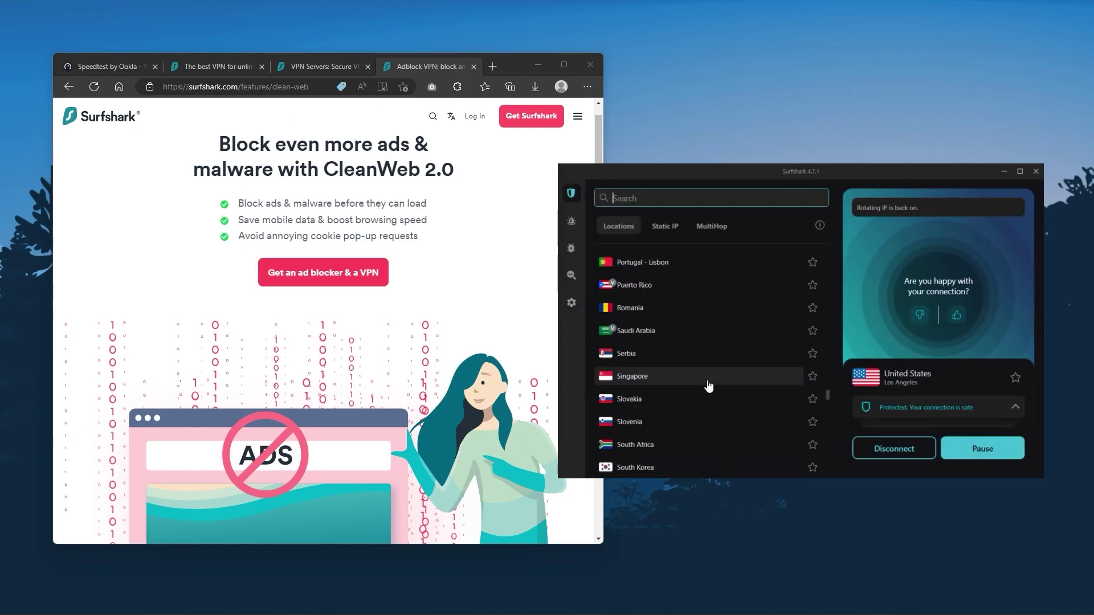
scroll(709, 389, down, 2)
scroll(710, 427, down, 3)
scroll(713, 450, up, 5)
scroll(713, 450, up, 5)
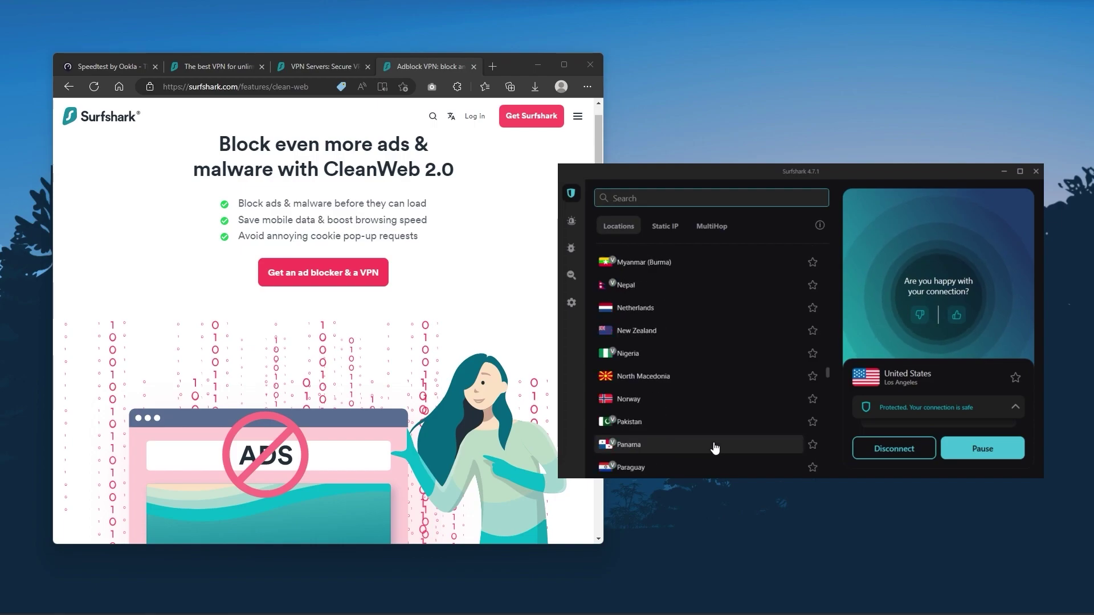
scroll(716, 444, up, 5)
scroll(714, 432, up, 5)
scroll(710, 413, up, 5)
scroll(715, 394, up, 5)
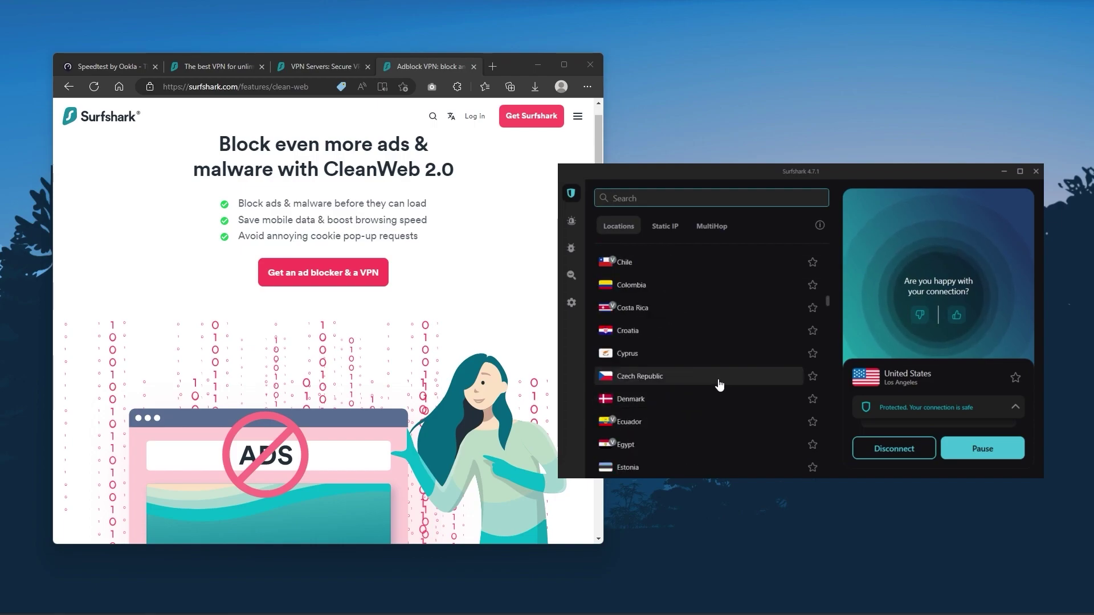
click(237, 71)
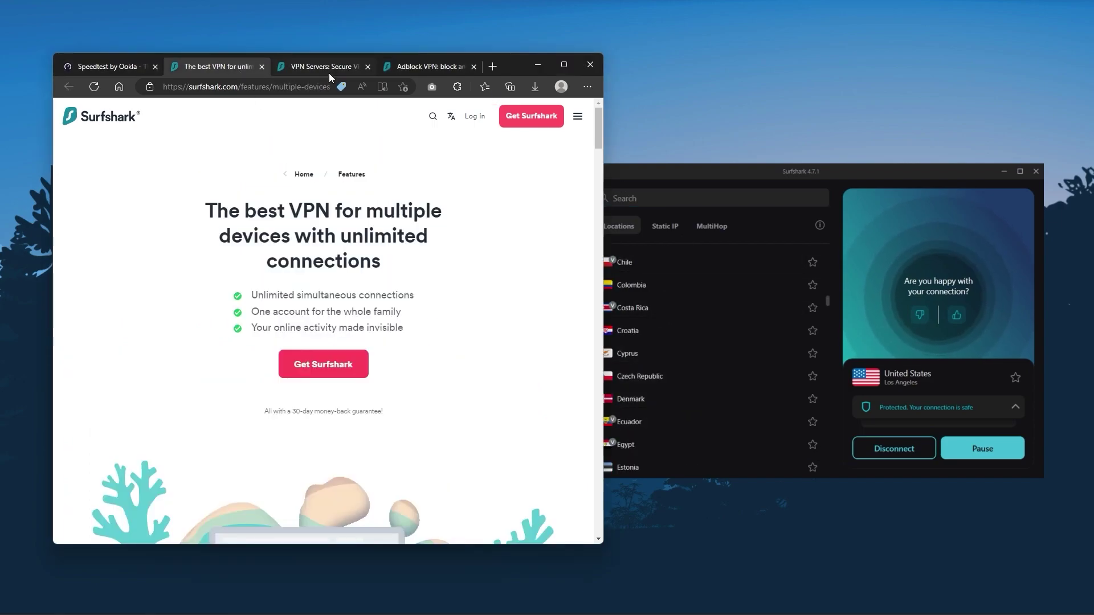
click(697, 174)
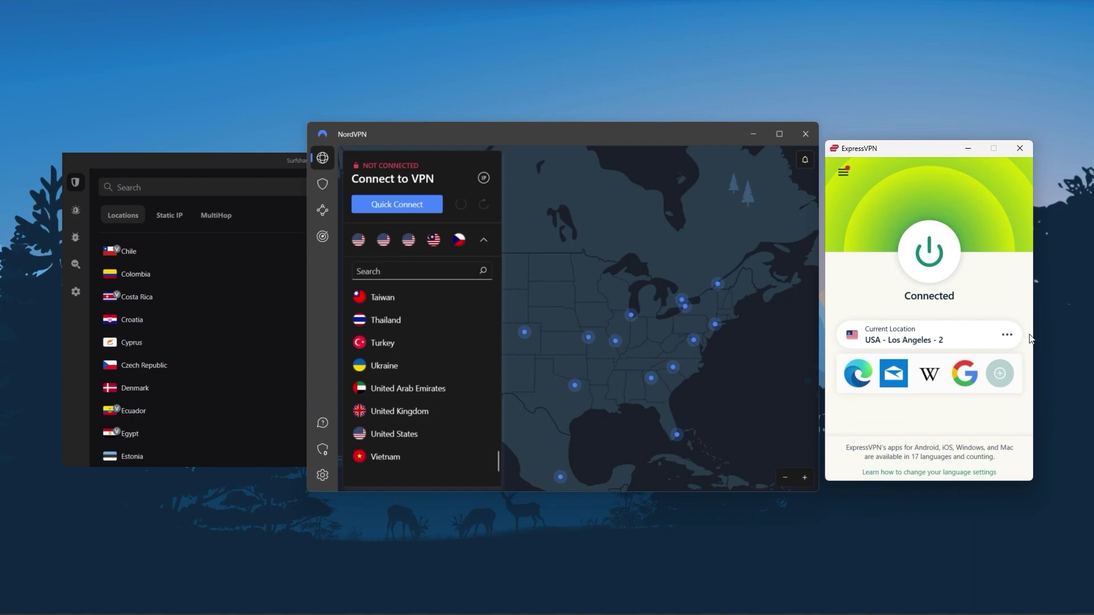
click(1008, 337)
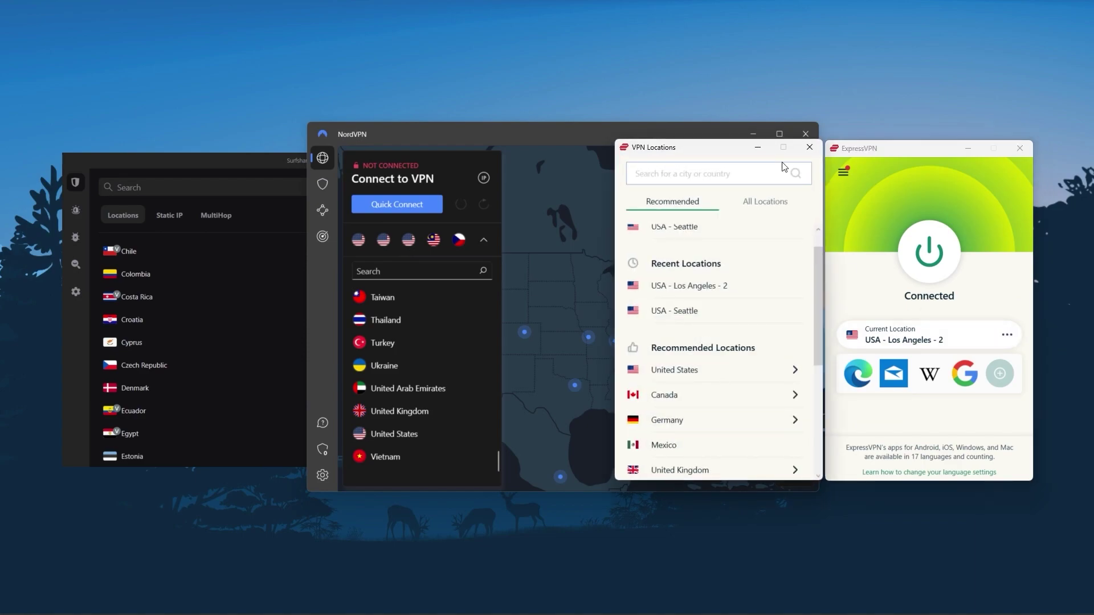
click(809, 147)
click(843, 172)
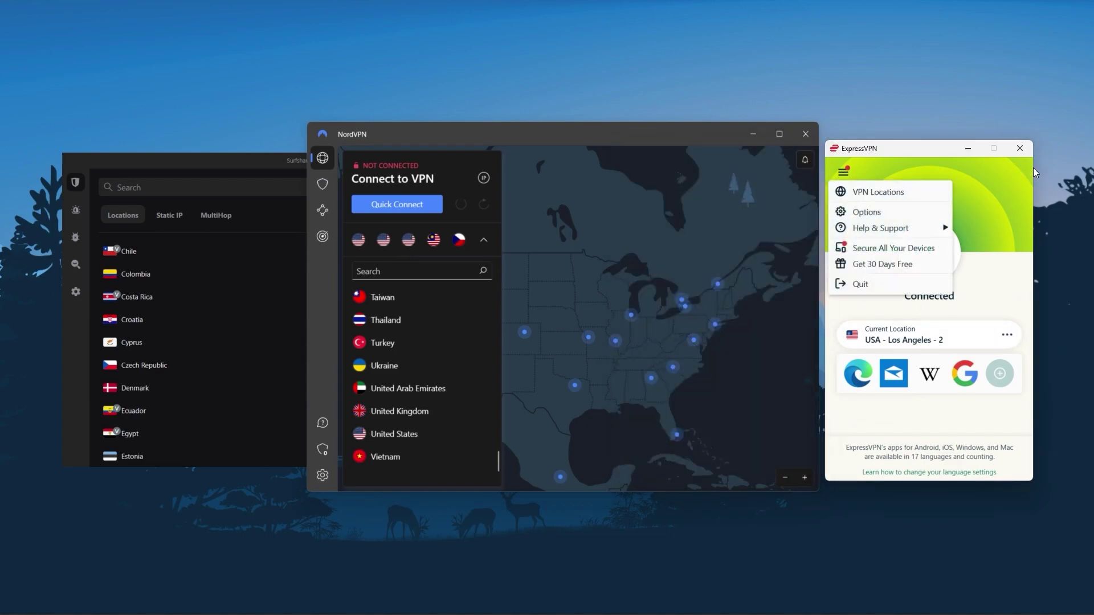
click(872, 211)
drag(1071, 149, 576, 158)
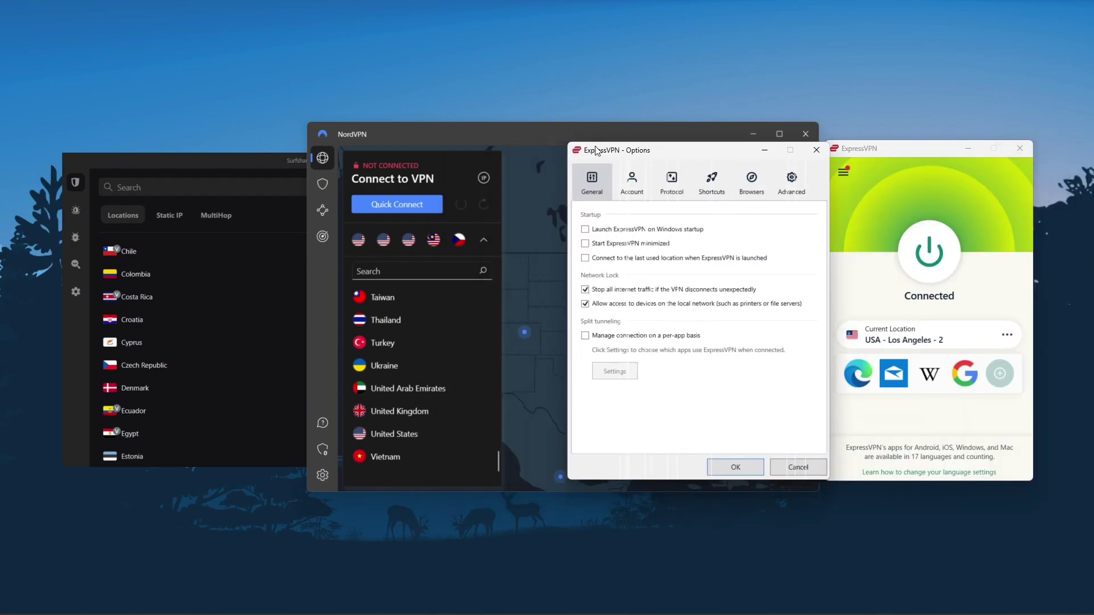
click(652, 185)
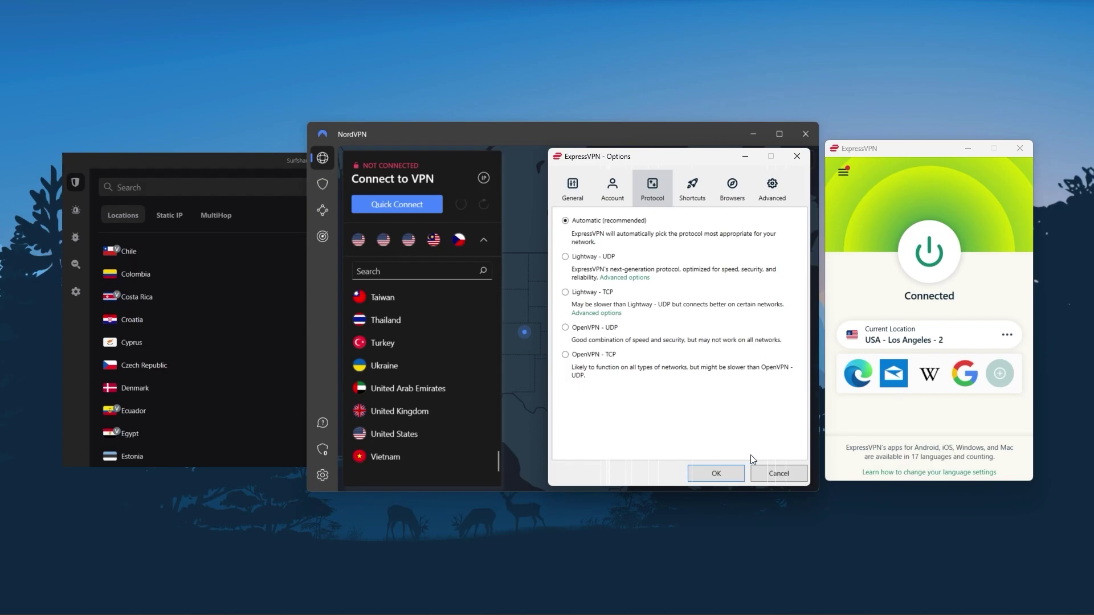
click(771, 473)
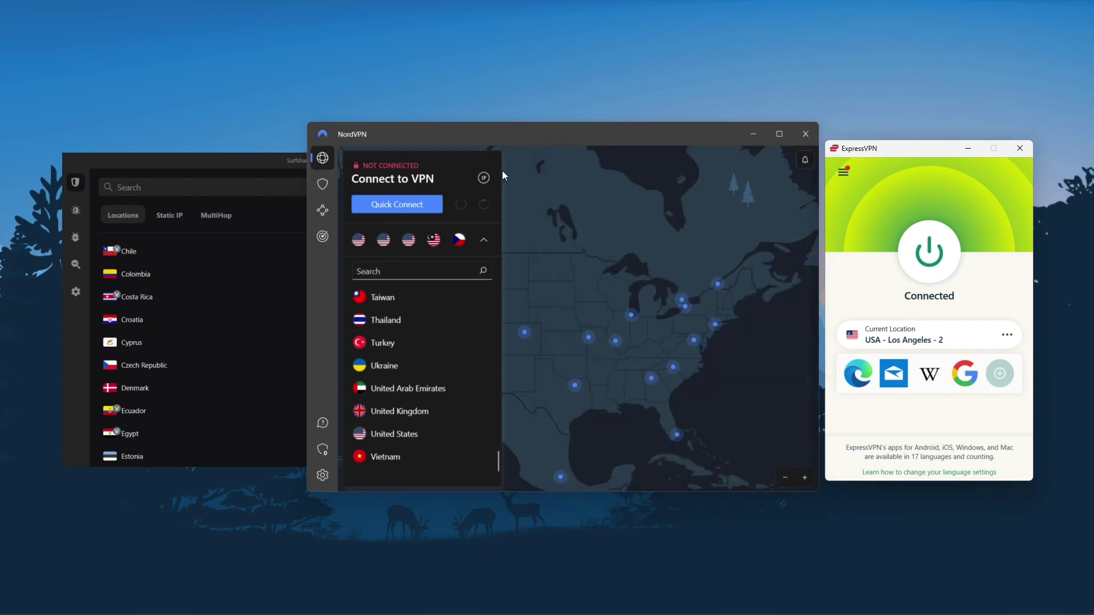
click(626, 149)
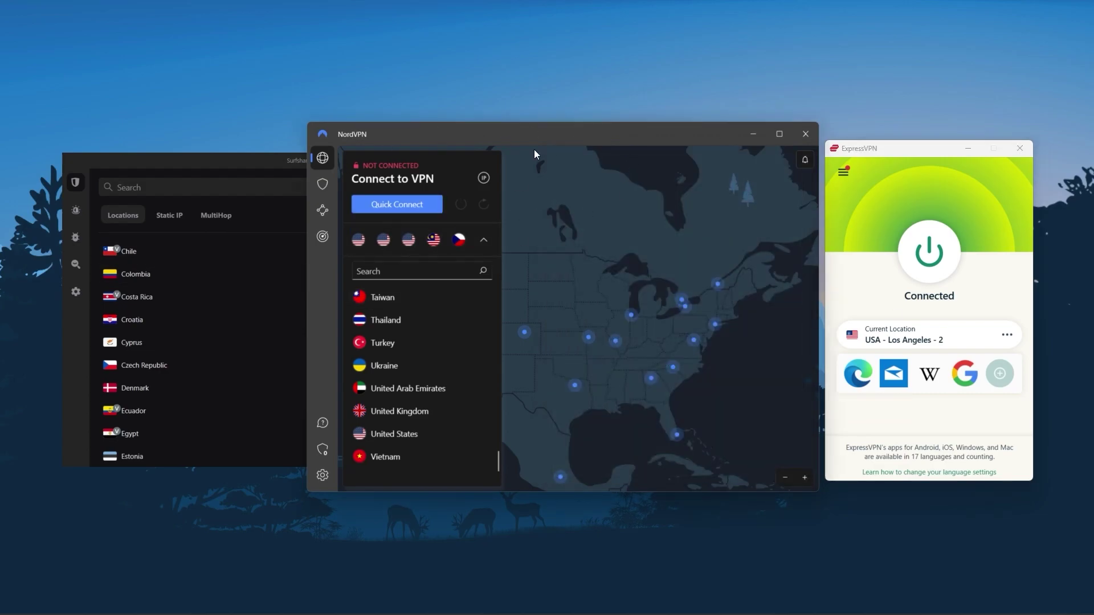
click(324, 476)
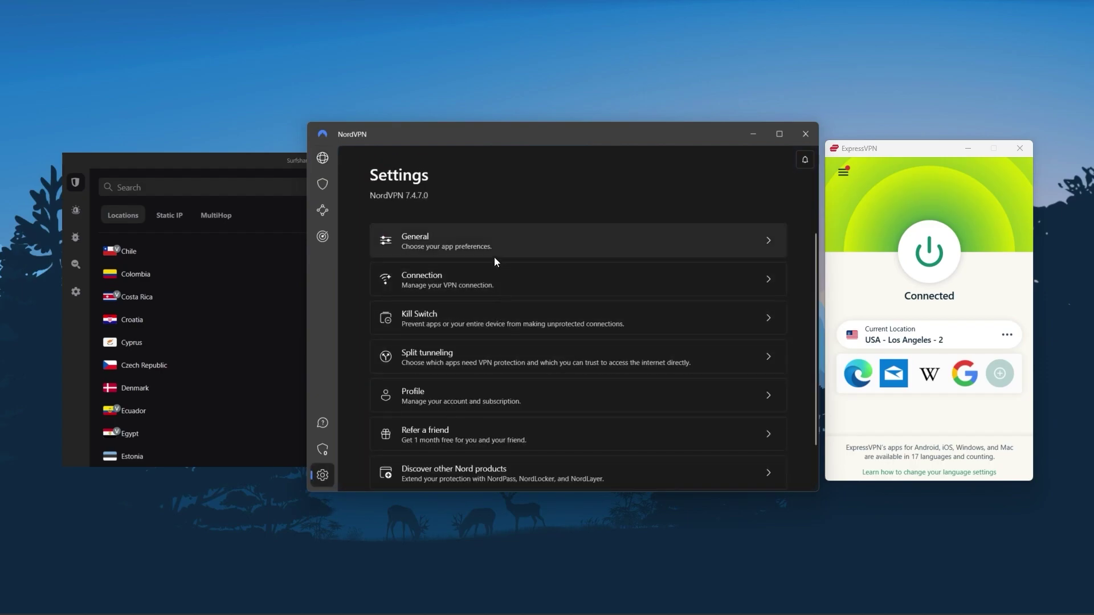
click(502, 273)
scroll(598, 257, down, 1)
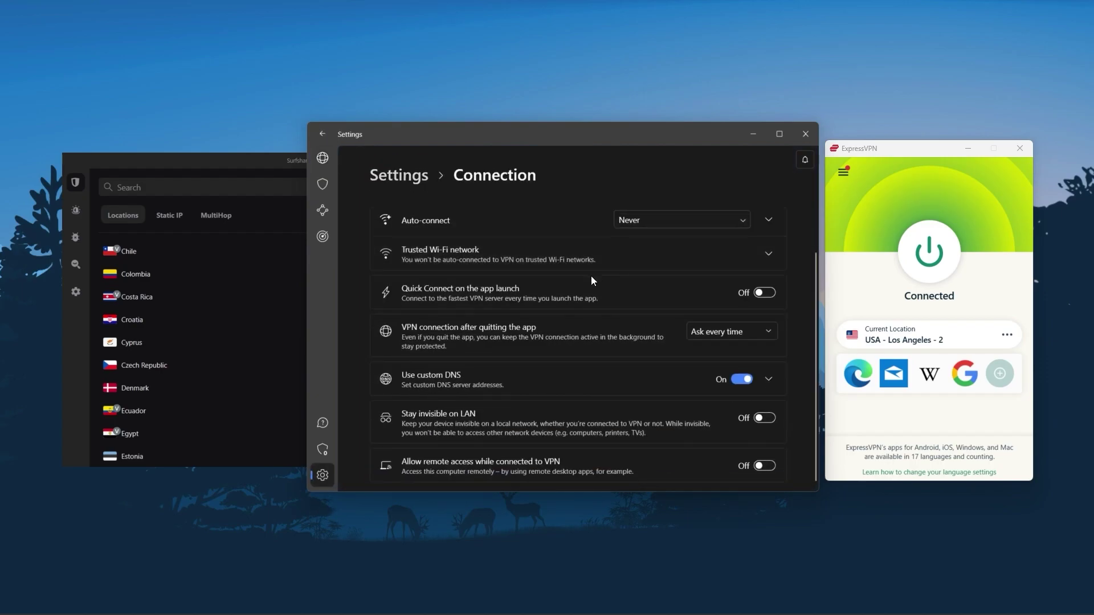
scroll(640, 376, up, 1)
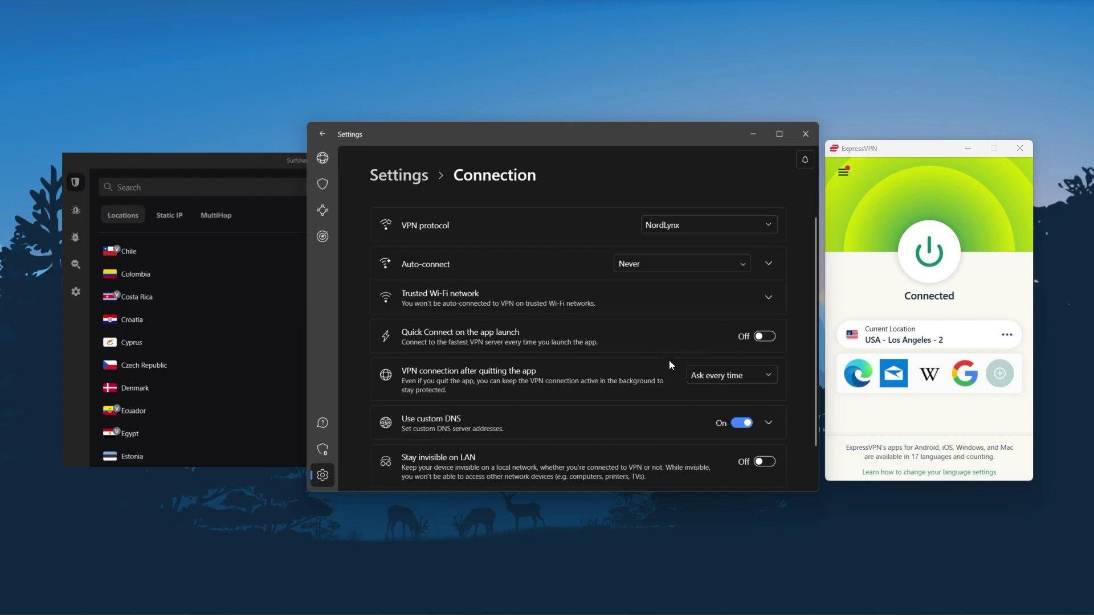
scroll(650, 317, down, 1)
click(323, 184)
click(323, 210)
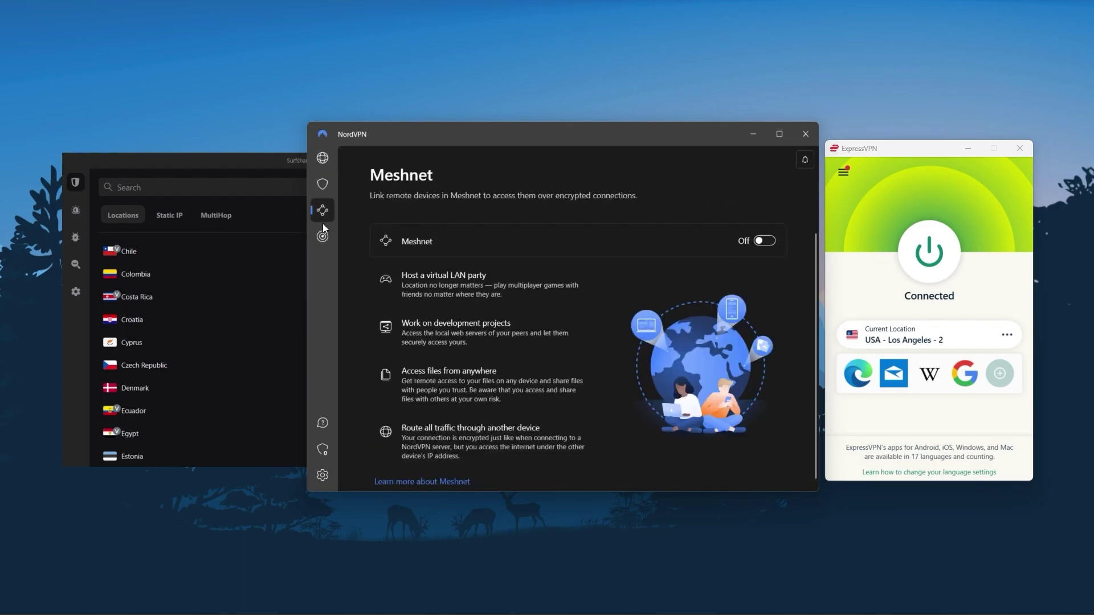
click(322, 236)
click(323, 211)
click(324, 184)
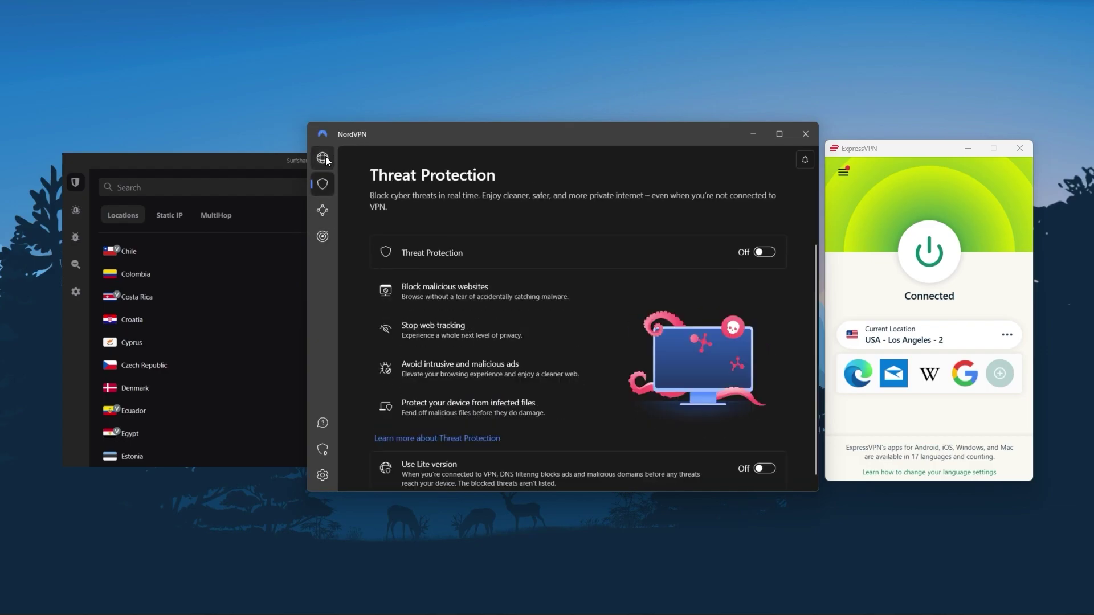
click(323, 157)
scroll(436, 371, up, 5)
scroll(428, 392, up, 5)
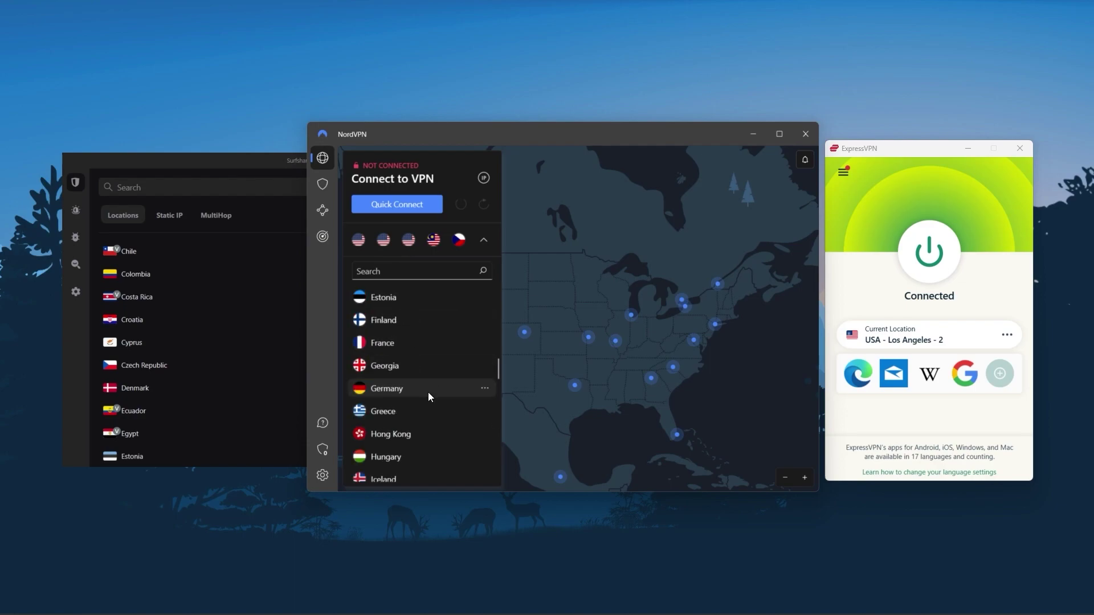
scroll(440, 391, up, 5)
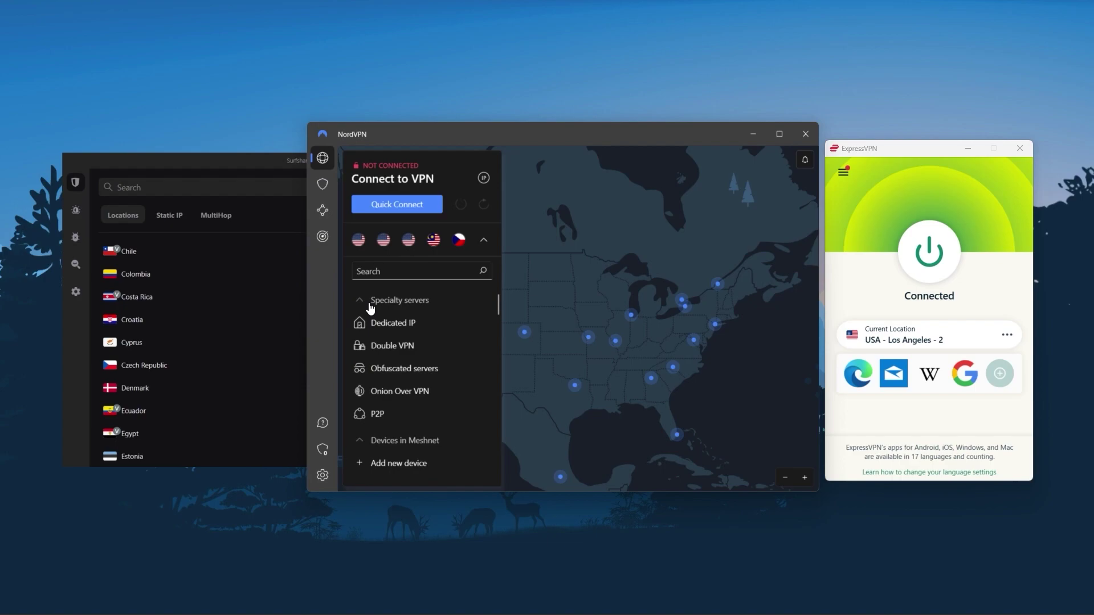
Put Surfshark in front, visit its Settings, Antivirus, Search and Alert pages, then return to locations
click(218, 164)
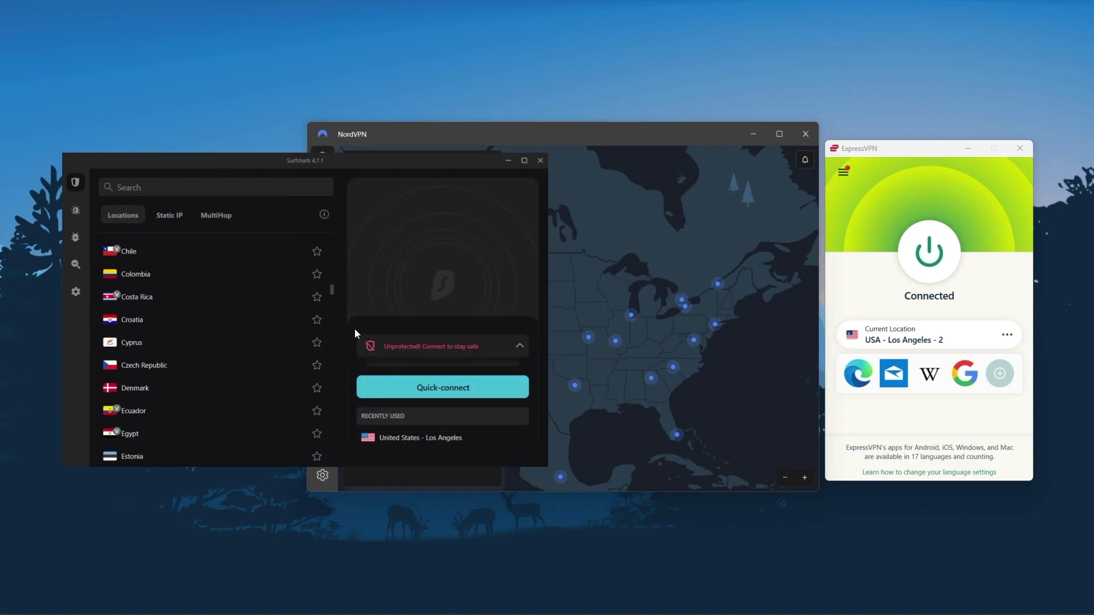
scroll(218, 342, up, 3)
scroll(221, 393, up, 4)
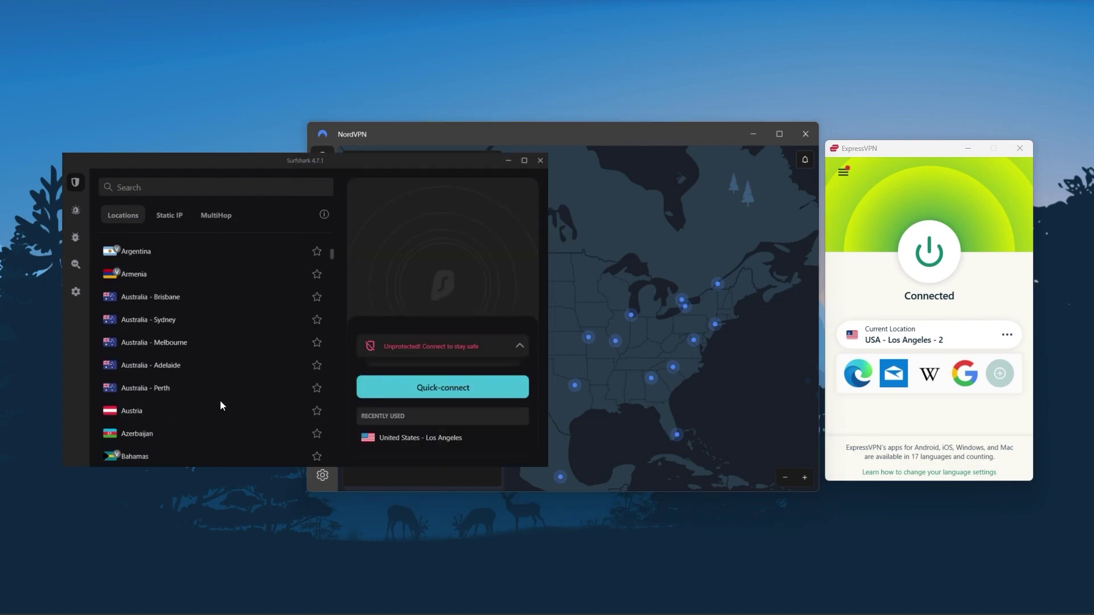
scroll(205, 400, up, 2)
scroll(230, 349, down, 3)
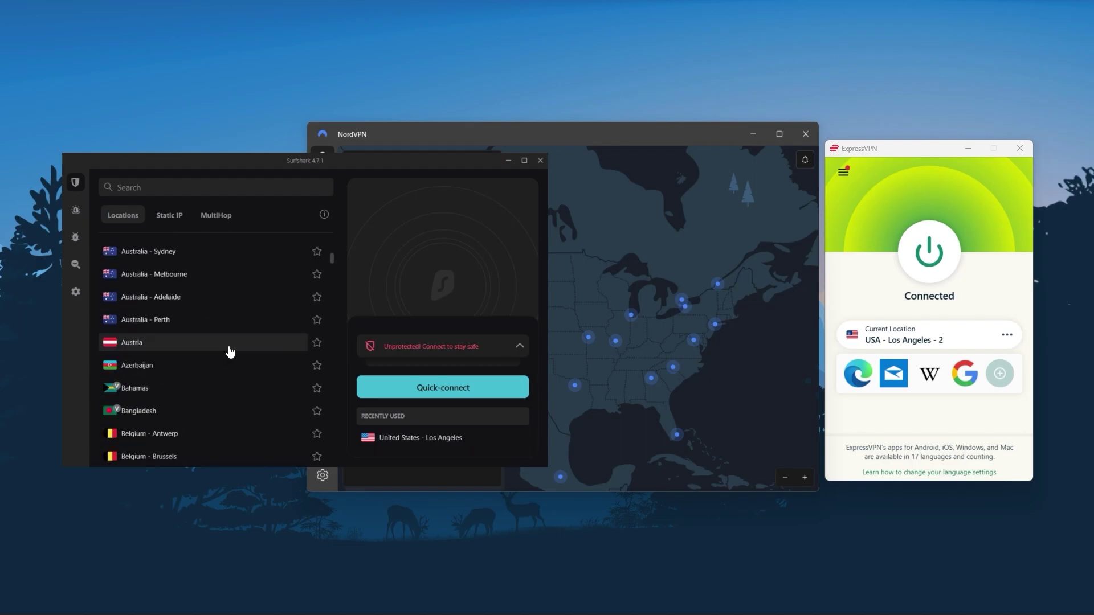
scroll(237, 371, down, 5)
scroll(237, 367, down, 3)
scroll(236, 368, down, 3)
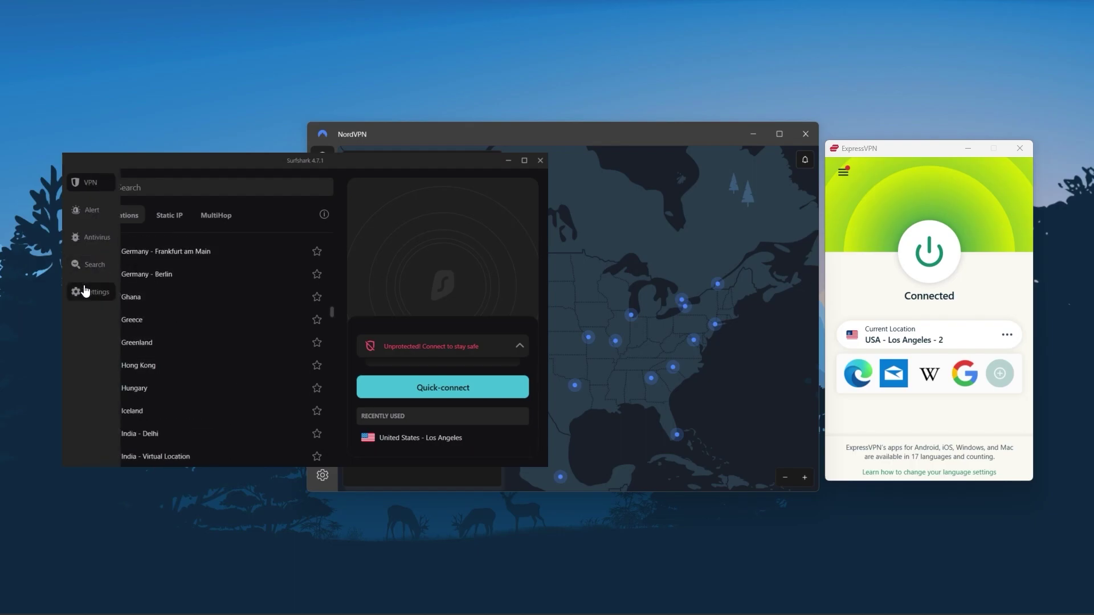
click(75, 291)
click(114, 244)
click(93, 264)
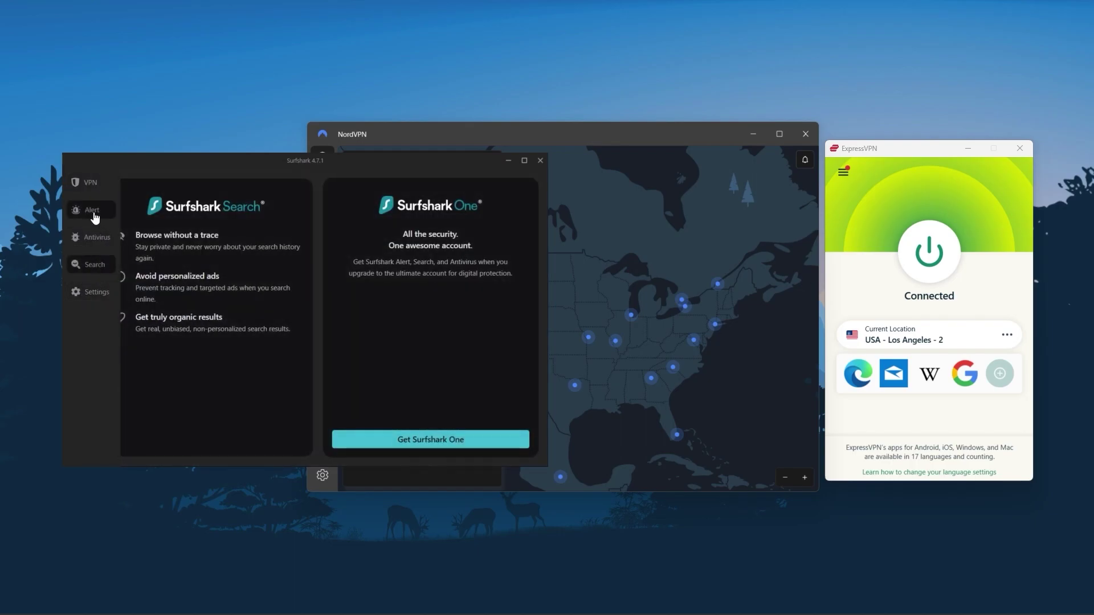
click(90, 211)
click(89, 181)
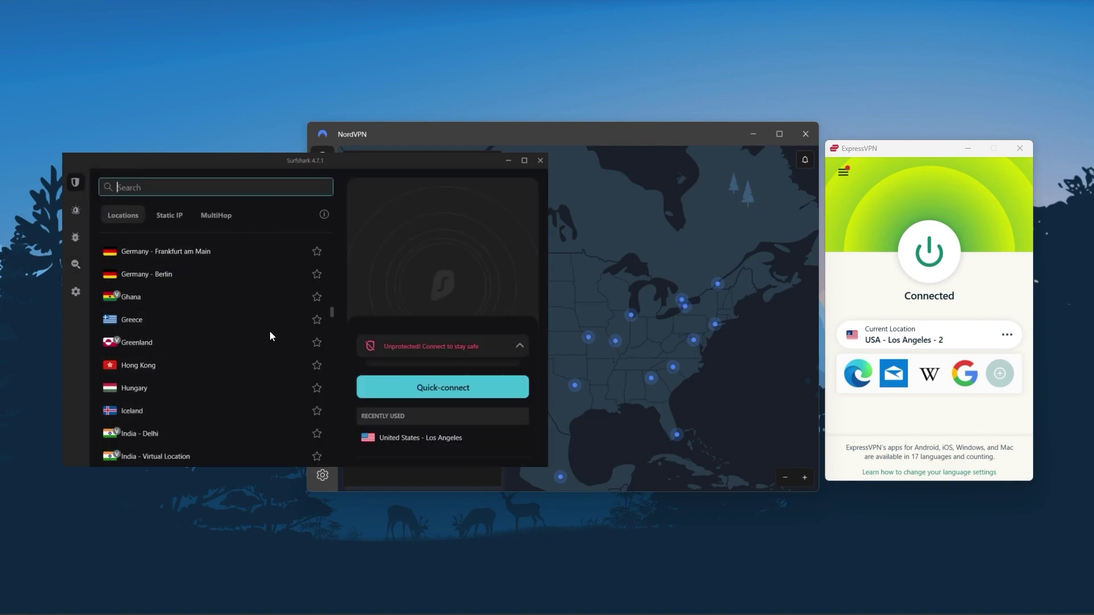
scroll(280, 355, down, 3)
scroll(276, 366, down, 2)
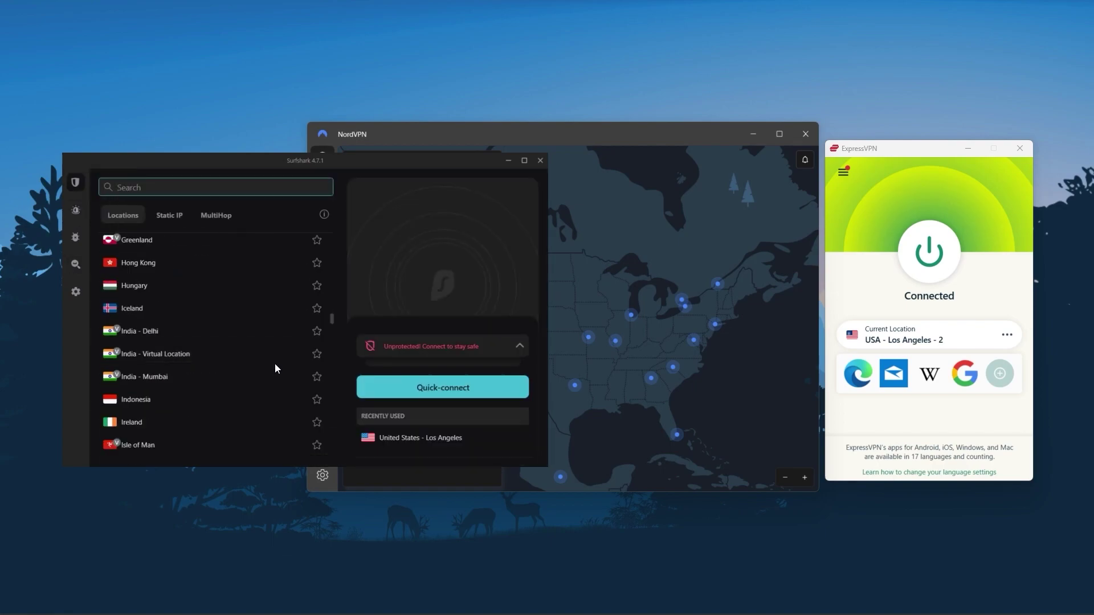